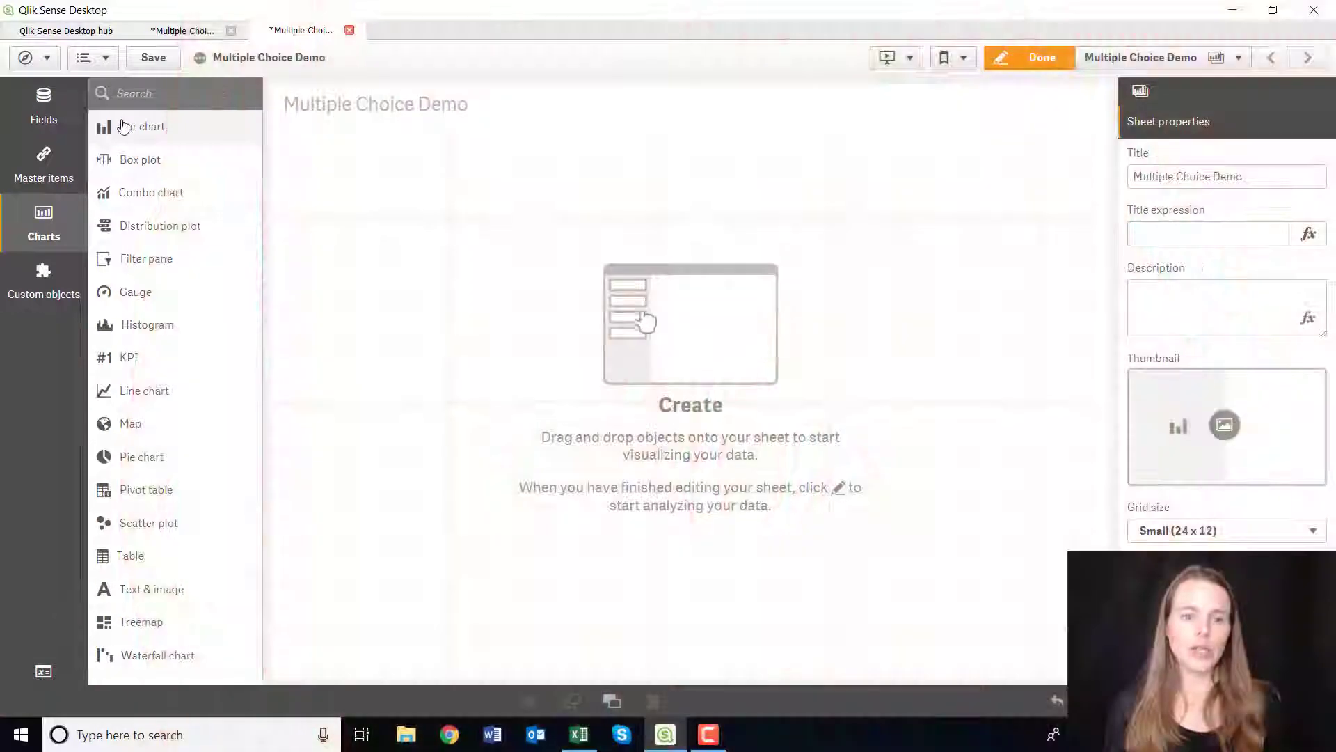
# Add a bar chart to the empty sheet with toilet as its dimension and Count(toilet) as its measure.
pyautogui.moveTo(117, 125); pyautogui.dragTo(400, 289)
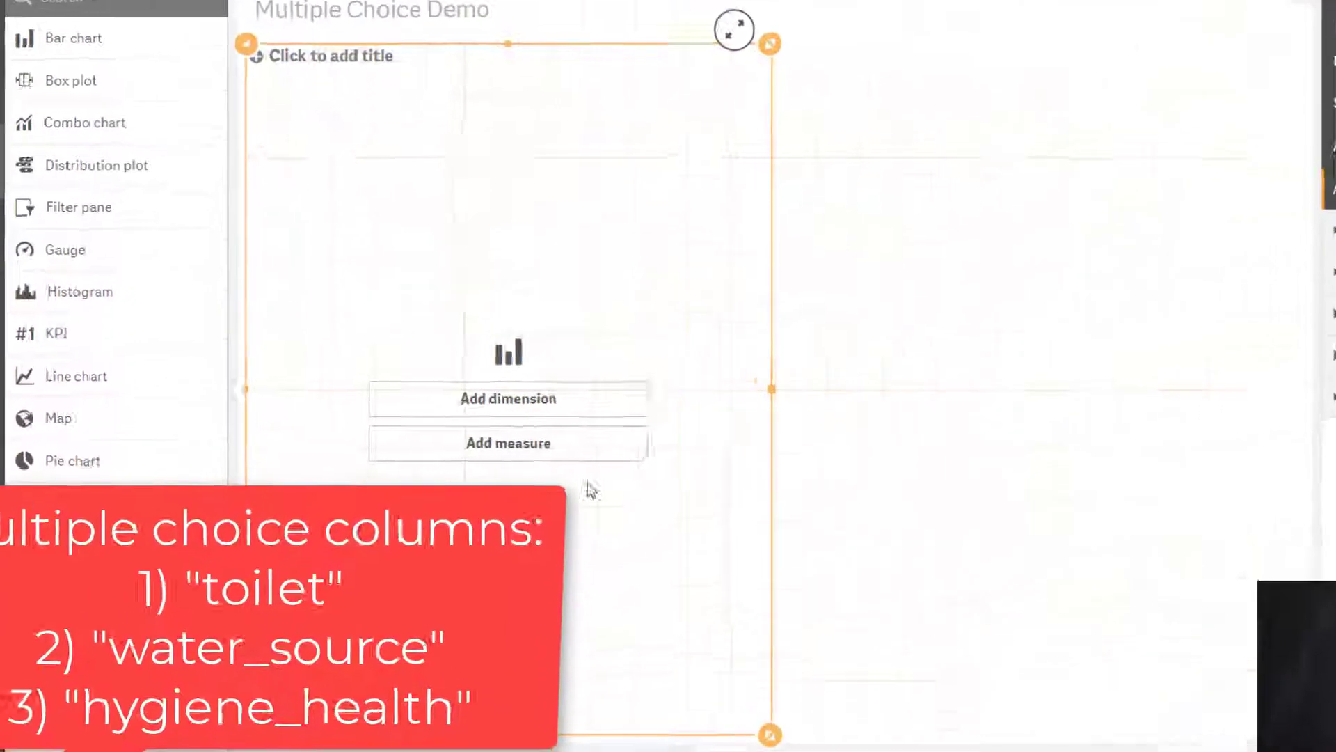
pyautogui.click(590, 391)
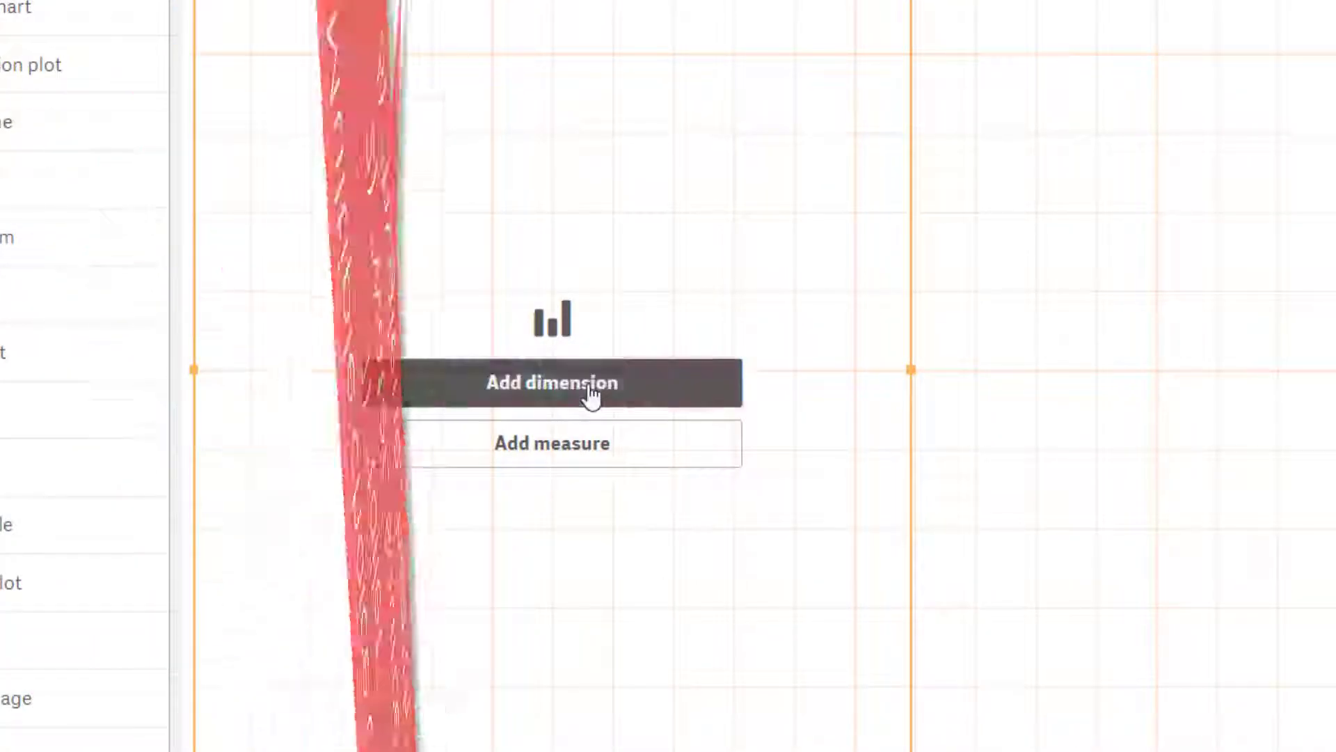
pyautogui.click(883, 543)
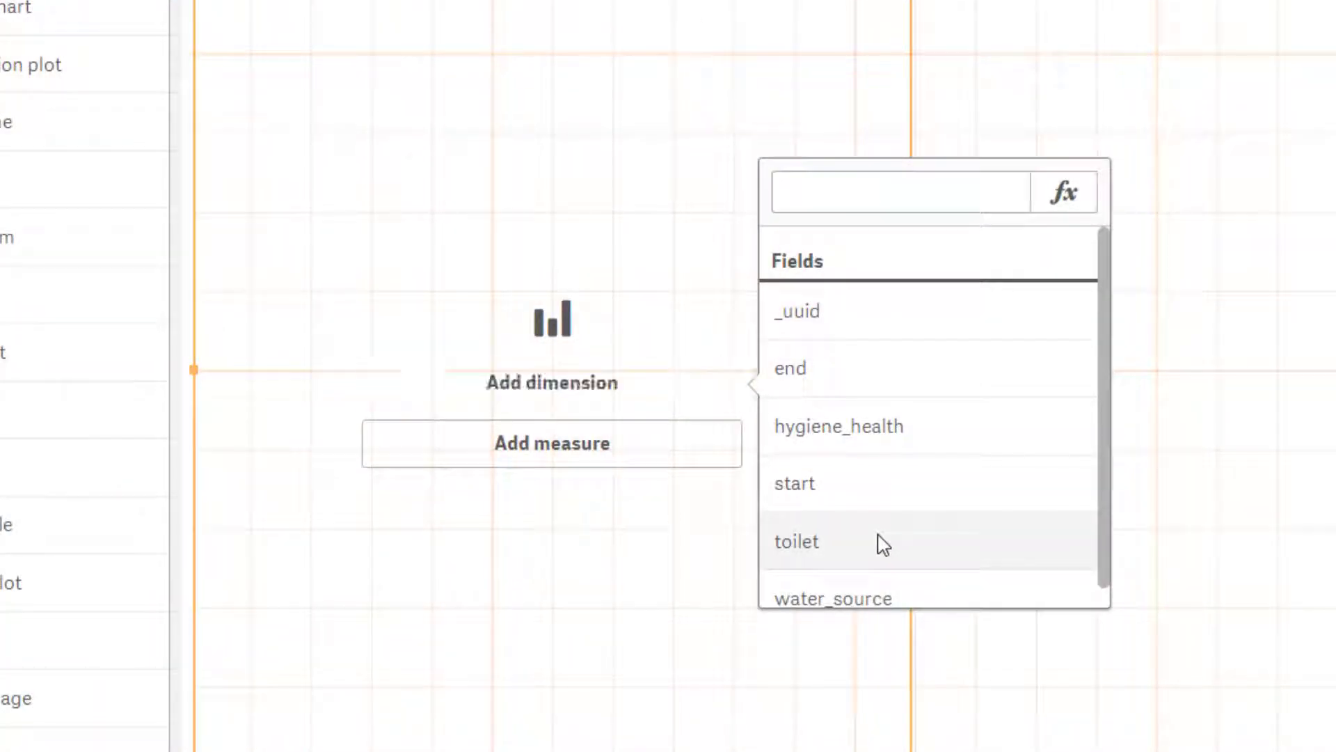
pyautogui.click(583, 444)
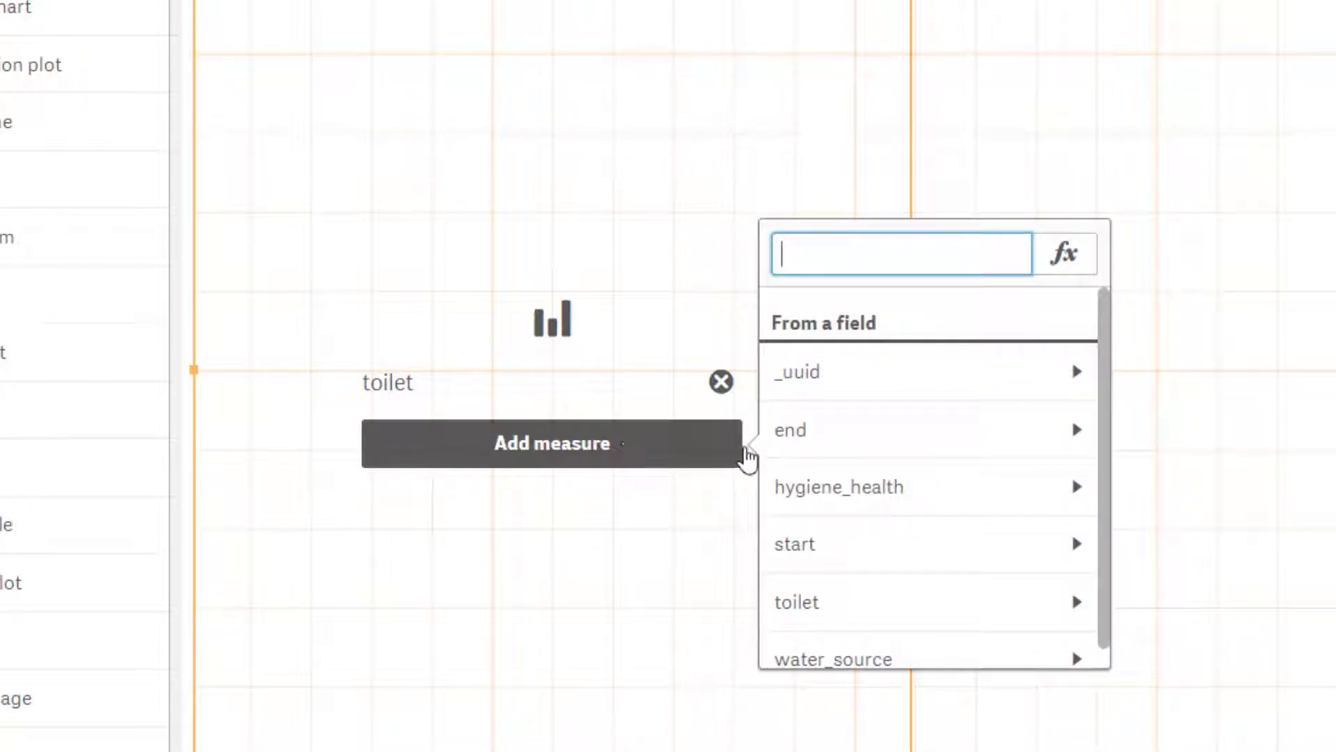
pyautogui.click(903, 608)
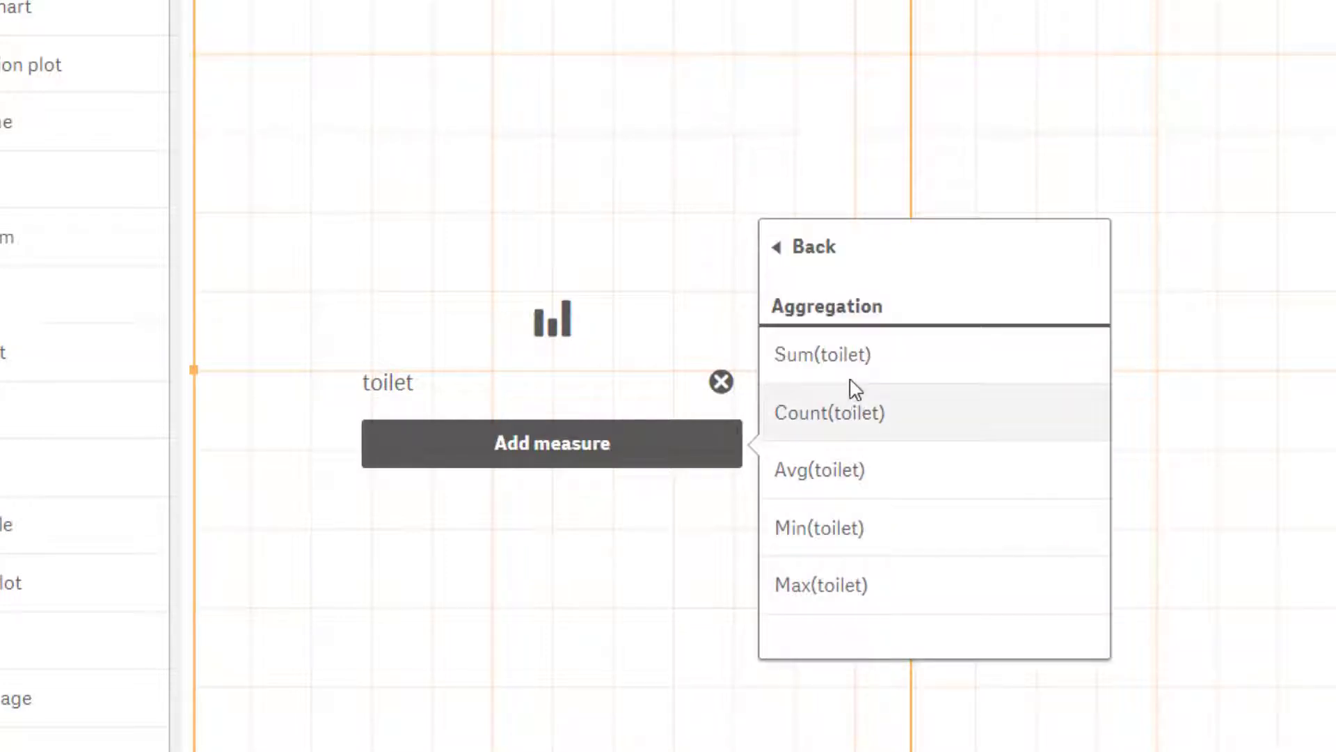
pyautogui.click(876, 404)
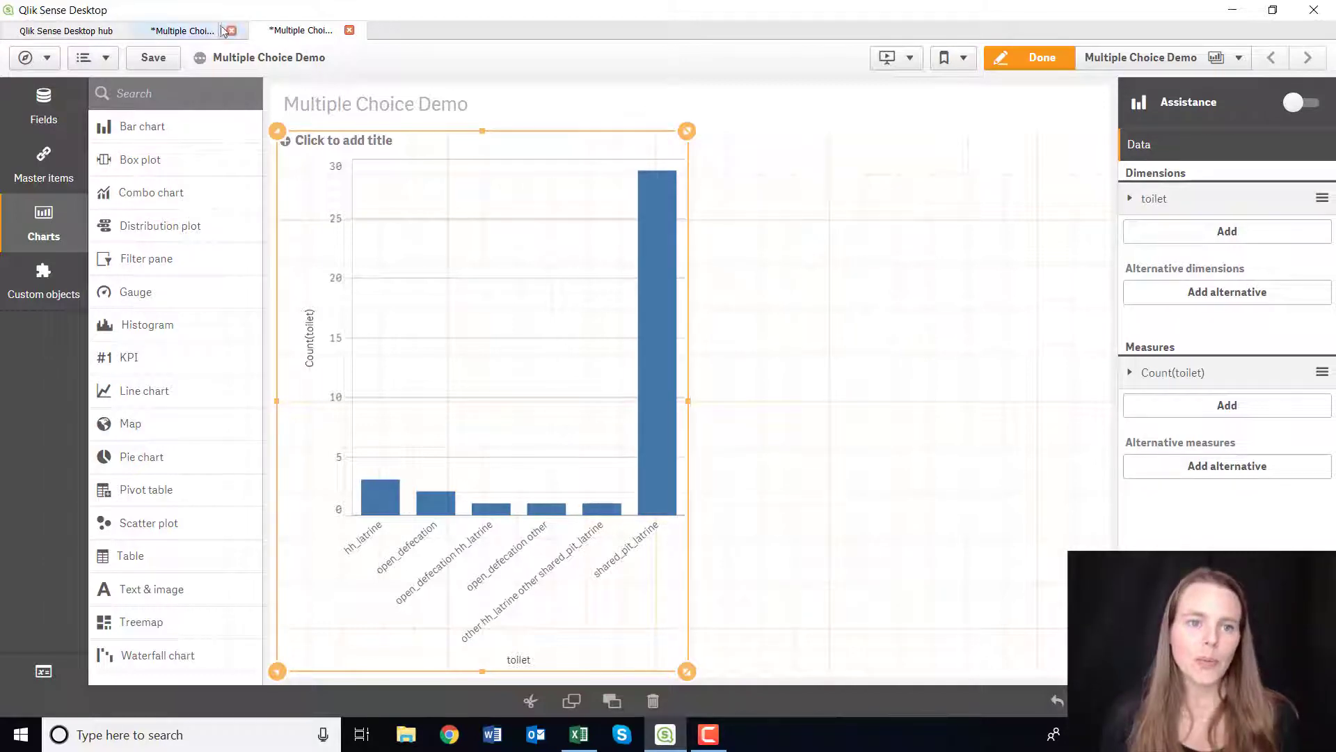
# In the data load script, begin a second Load statement on line 32, below the existing one.
pyautogui.click(180, 29)
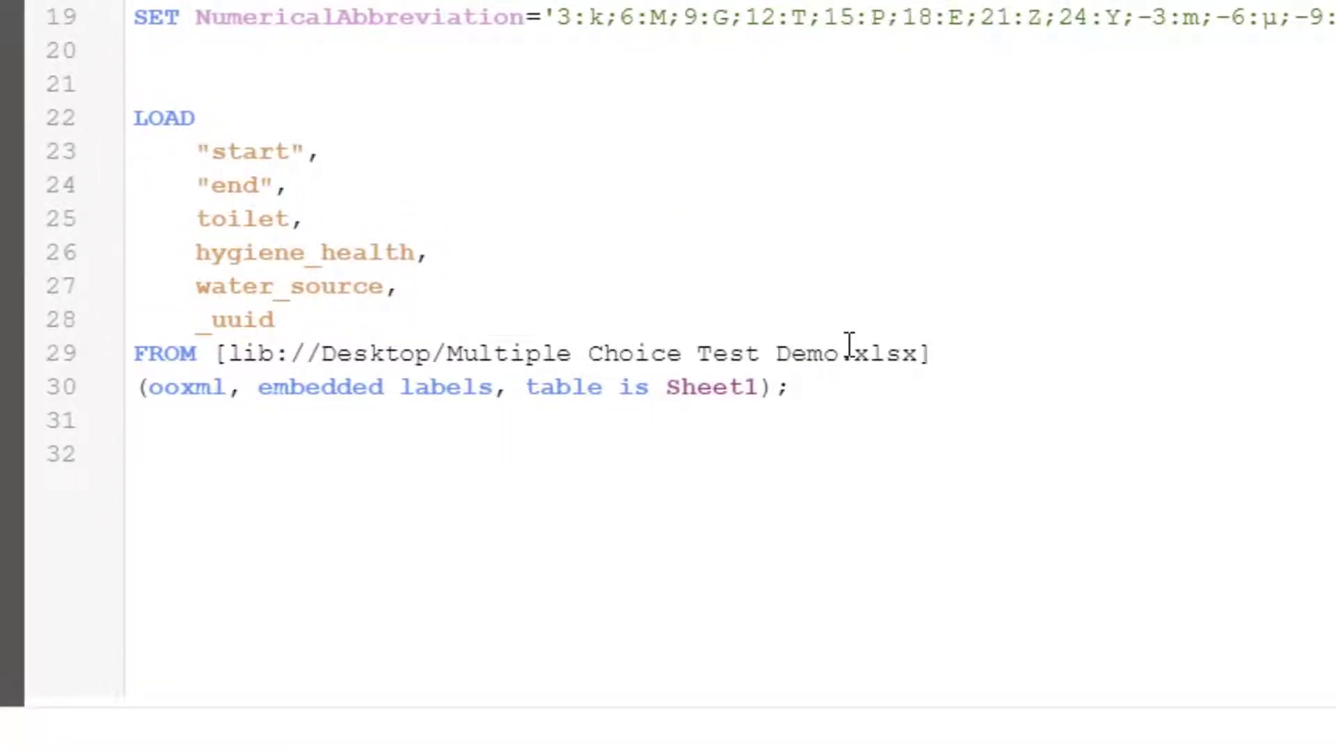
pyautogui.press('Return')
pyautogui.press('Return')
pyautogui.write('L')
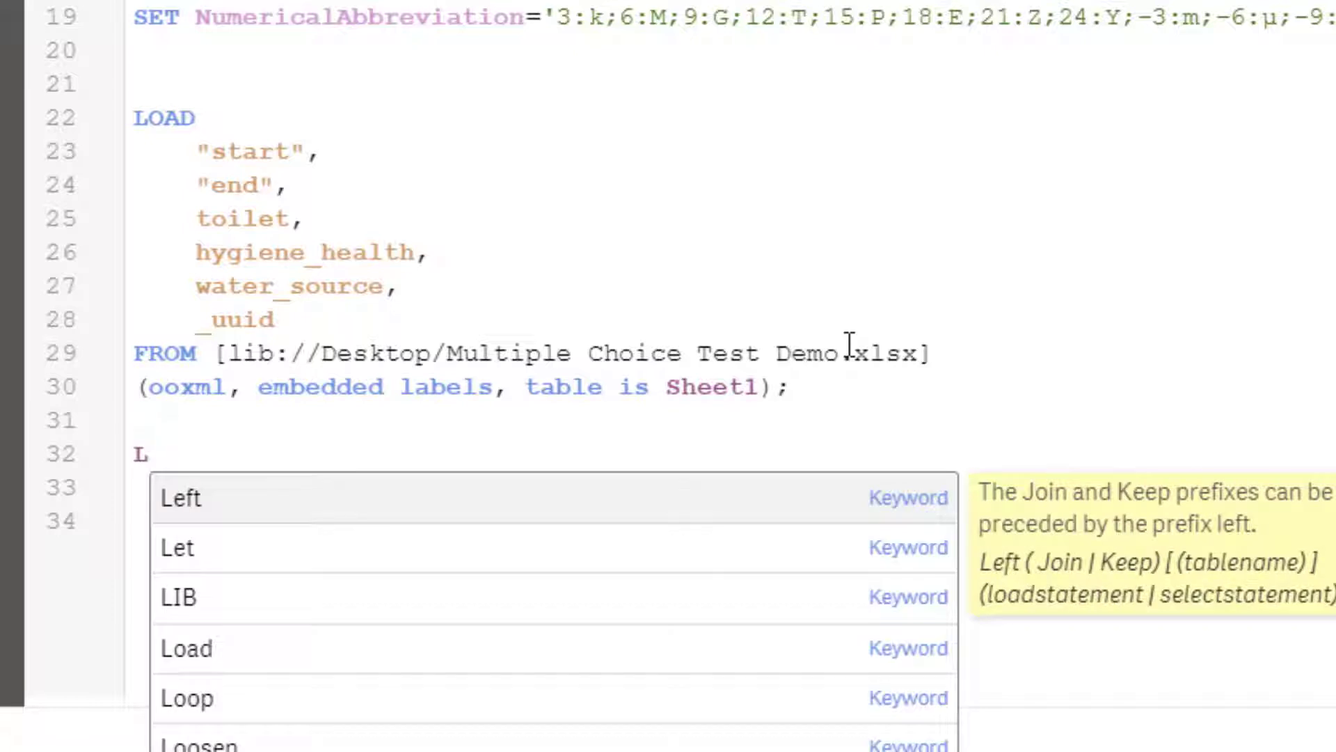
pyautogui.write('oad')
pyautogui.press('Escape')
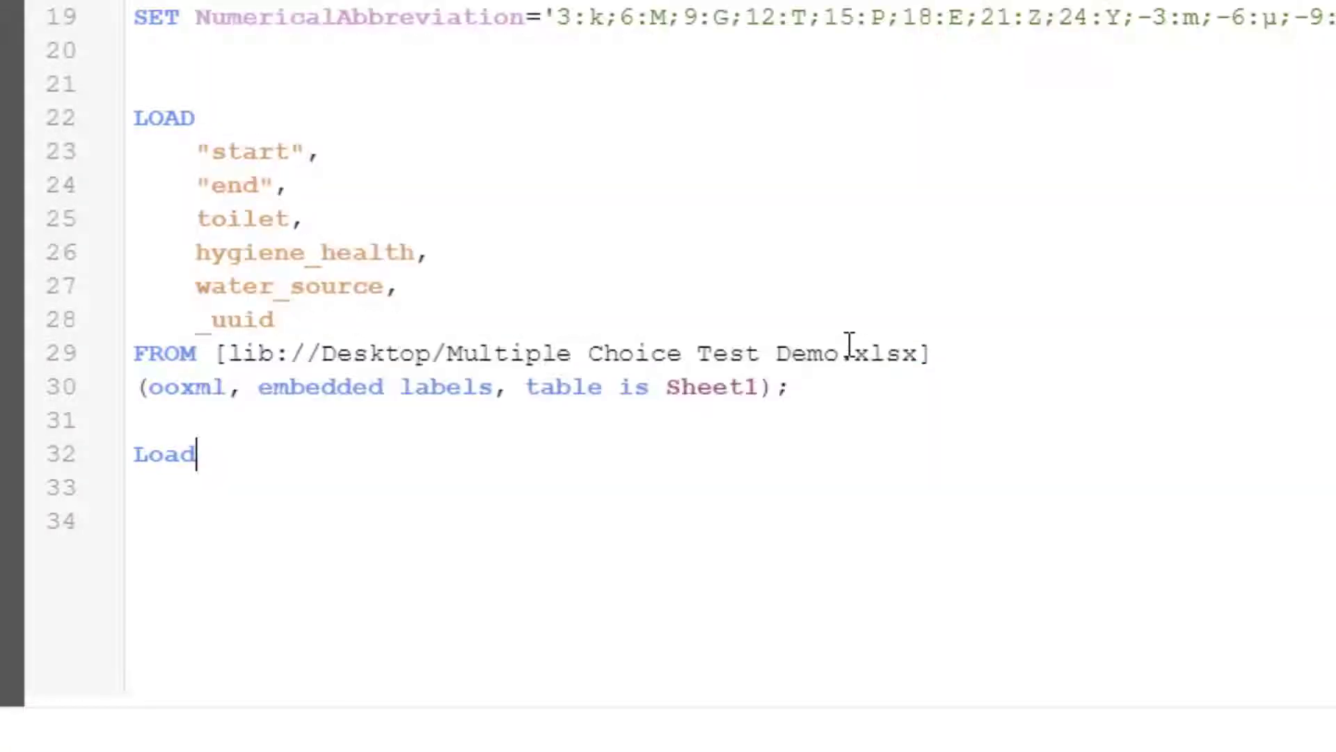
# List _uuid as the first field of the new Load statement, followed by a comma, removing any duplicated field text.
pyautogui.press('Return')
pyautogui.write('_uu')
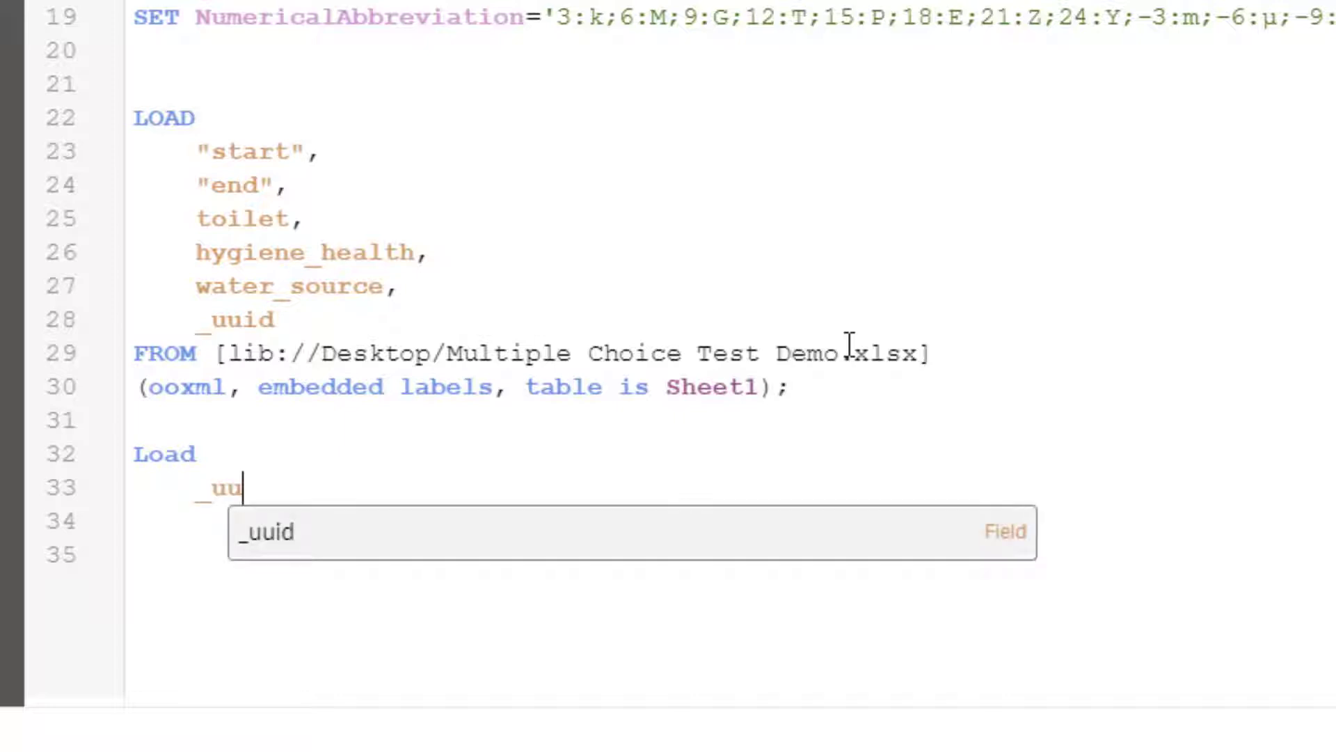
pyautogui.write('id,')
pyautogui.press('Return')
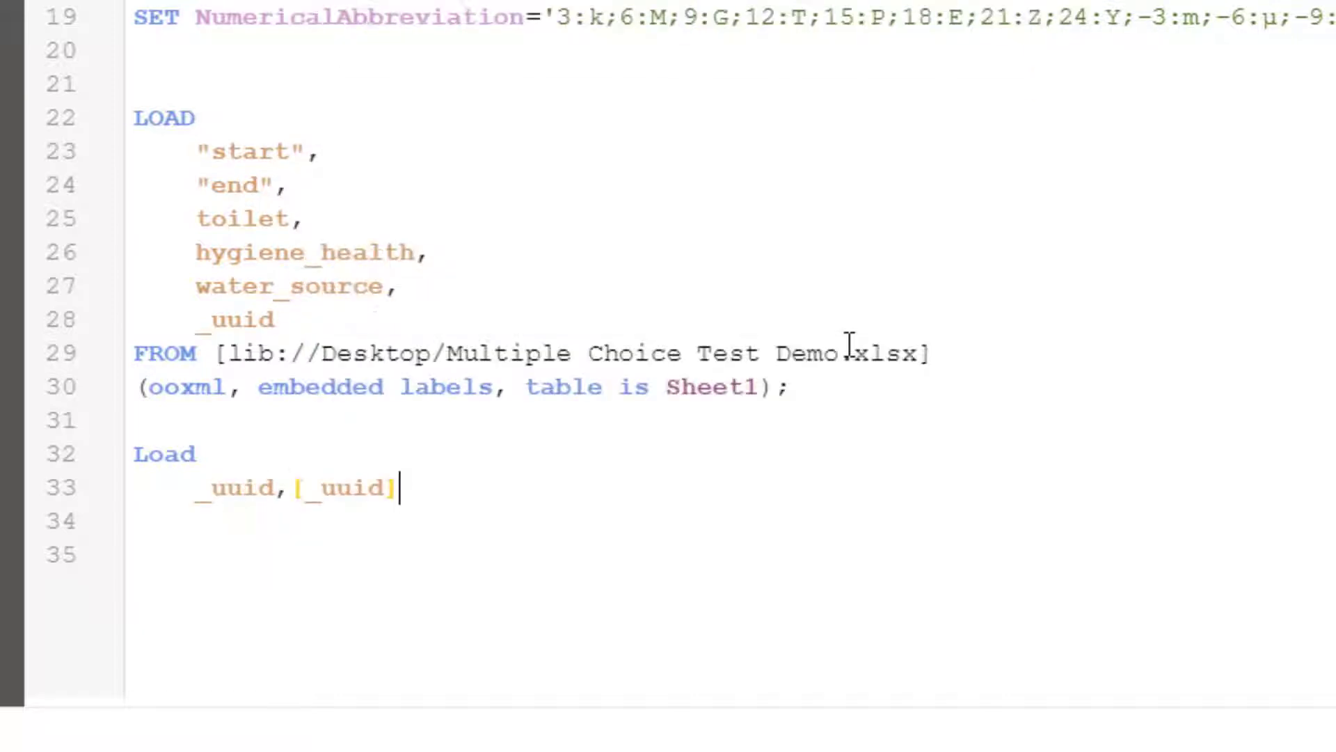
pyautogui.press('BackSpace')
pyautogui.press('BackSpace')
pyautogui.press('BackSpace')
pyautogui.press('BackSpace')
pyautogui.press('BackSpace')
pyautogui.press('BackSpace')
pyautogui.press('Return')
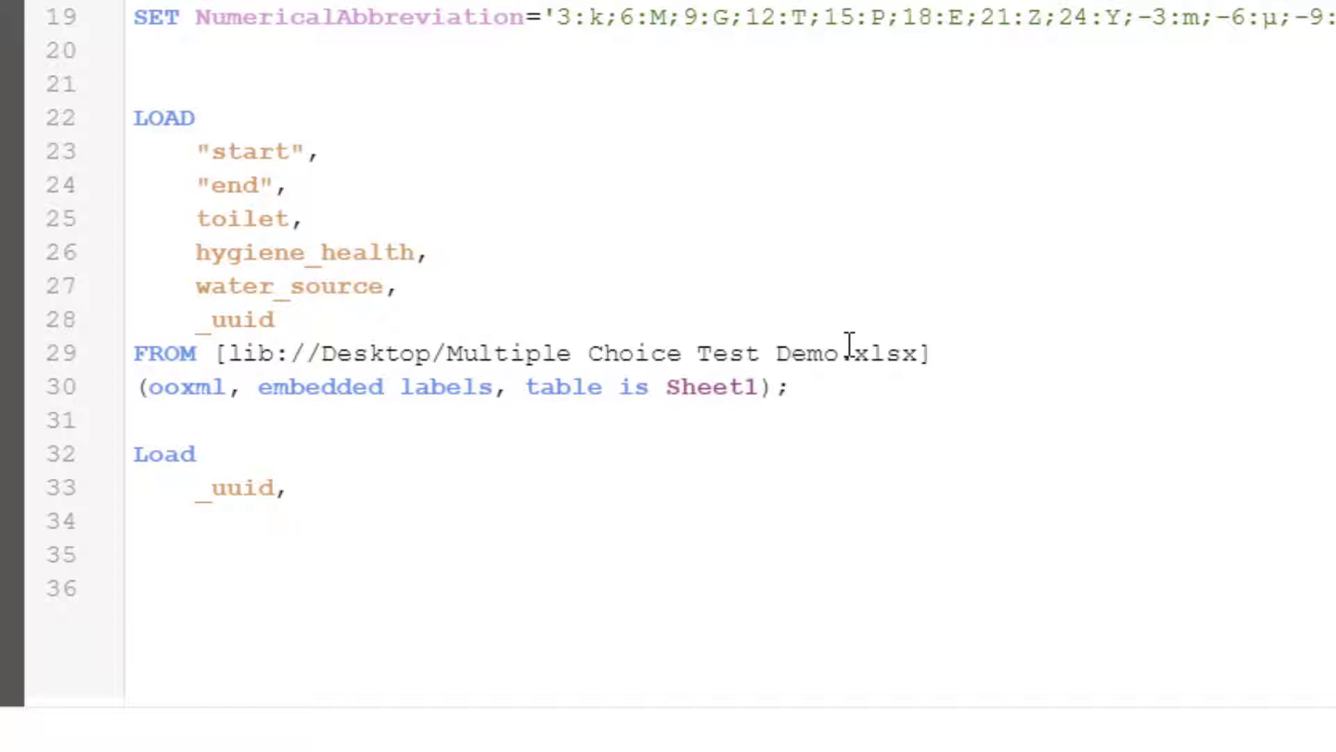
# Add the expression Subfield(toilet,' ') under _uuid to split the toilet answers at each space.
pyautogui.write('Subfield')
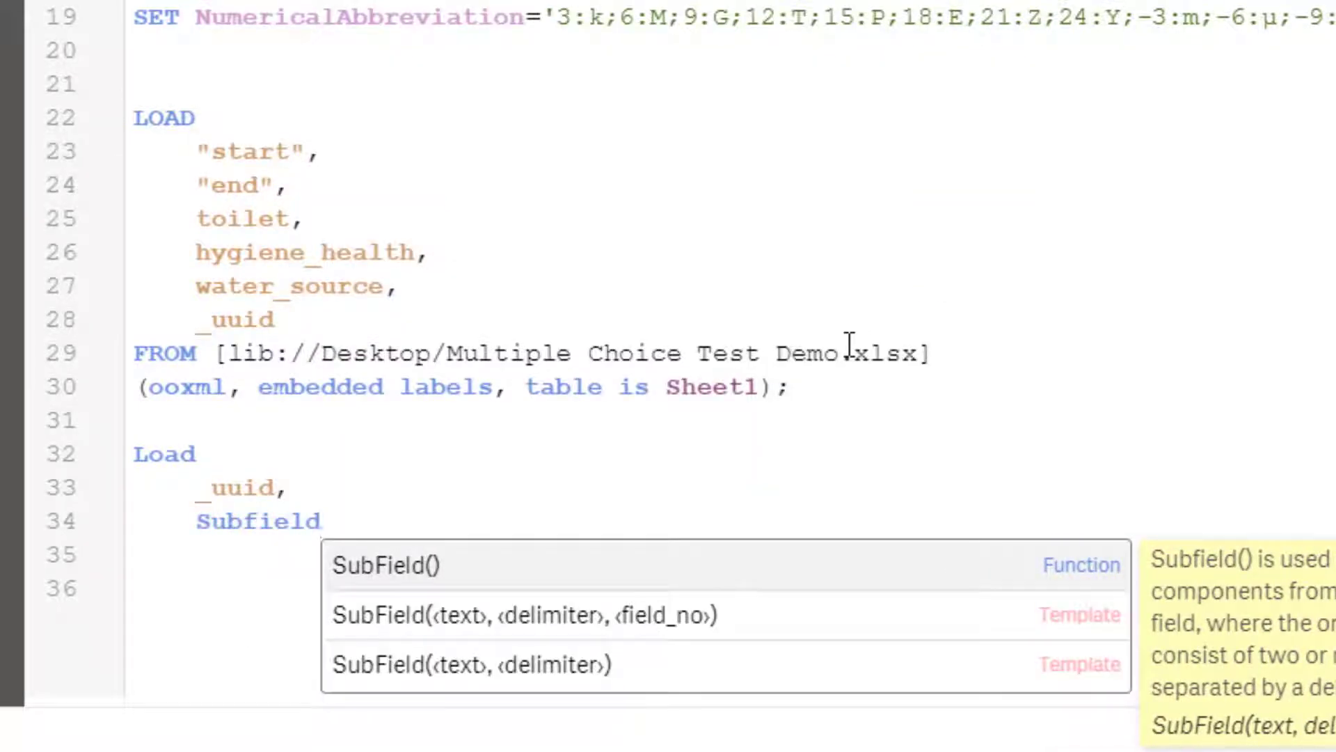
pyautogui.write('([')
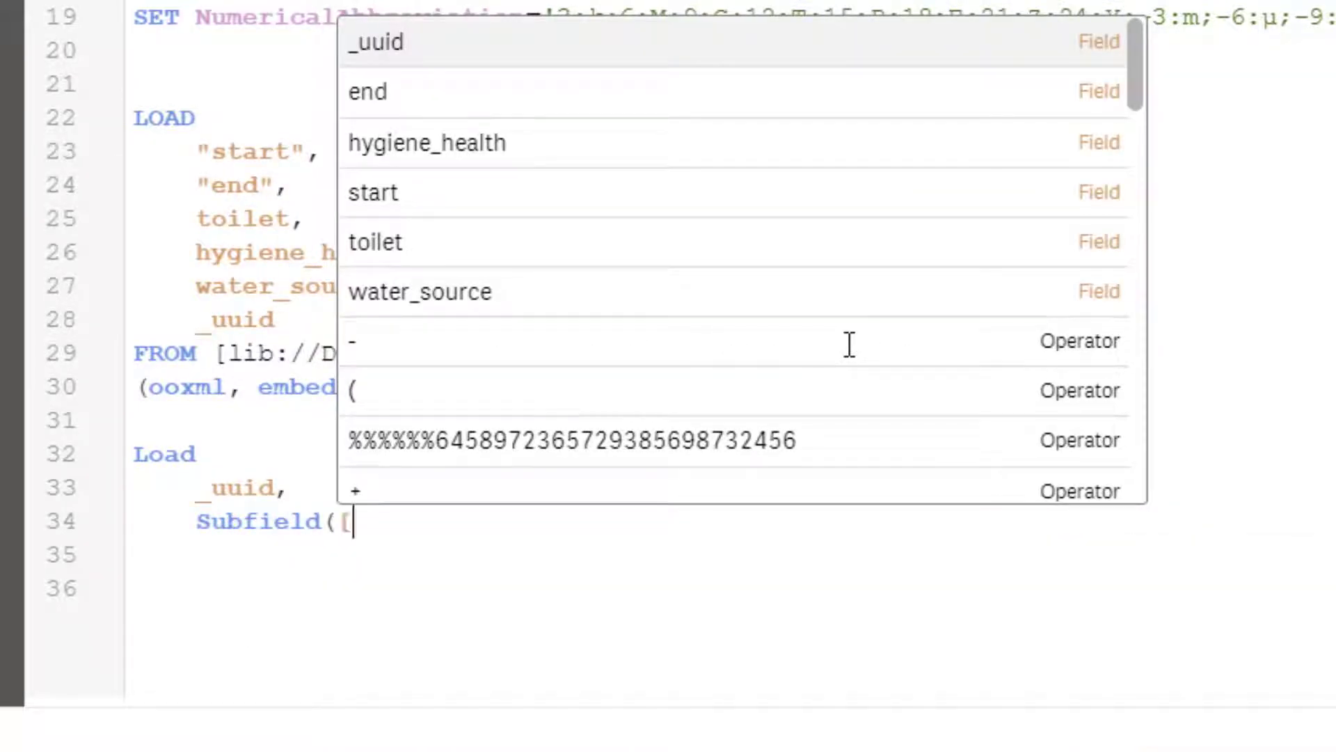
pyautogui.write('toilet')
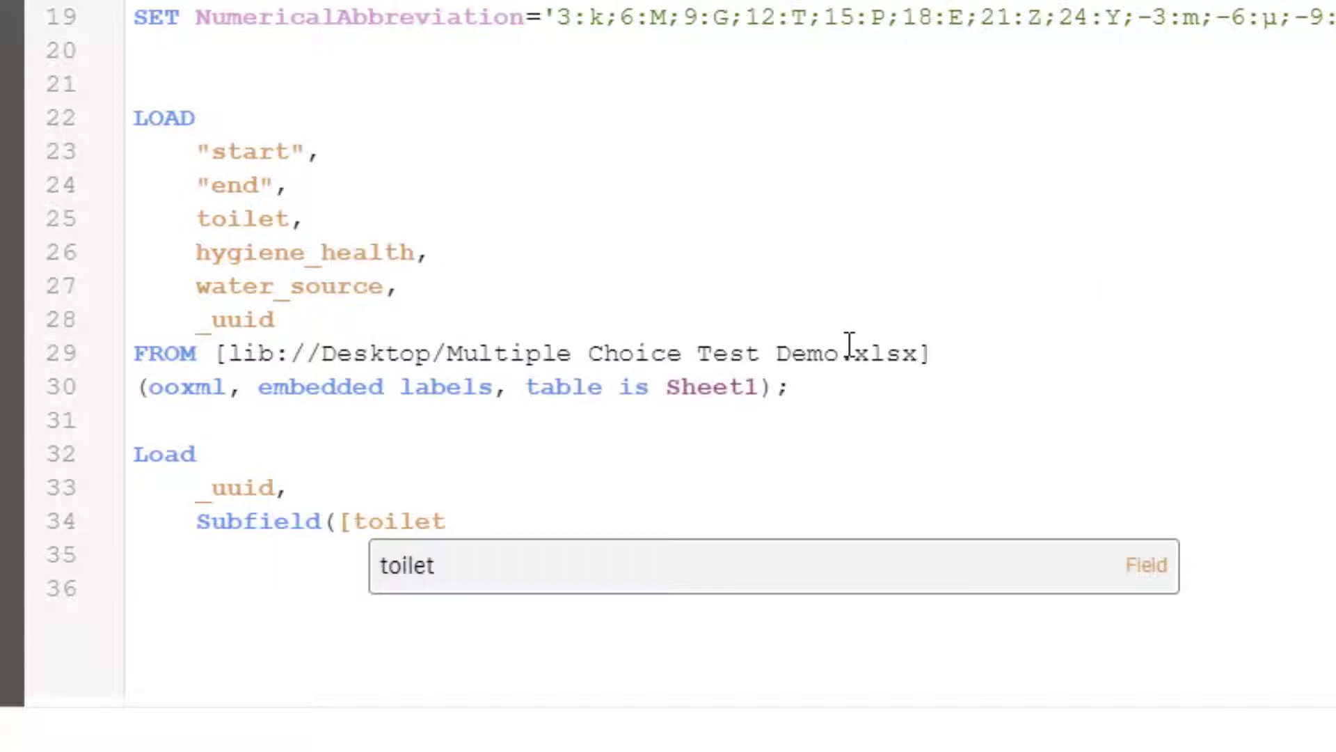
pyautogui.press('BackSpace')
pyautogui.press('BackSpace')
pyautogui.press('BackSpace')
pyautogui.press('BackSpace')
pyautogui.press('BackSpace')
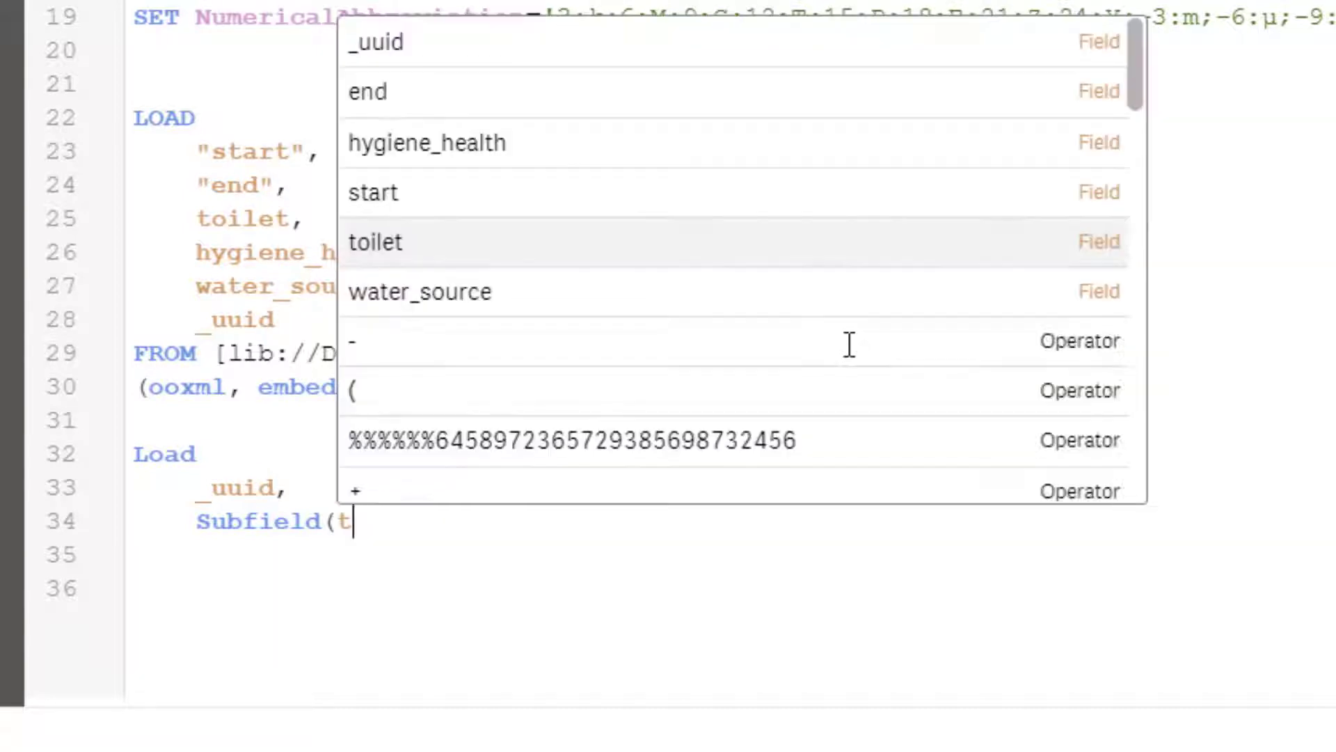
pyautogui.write('toilet')
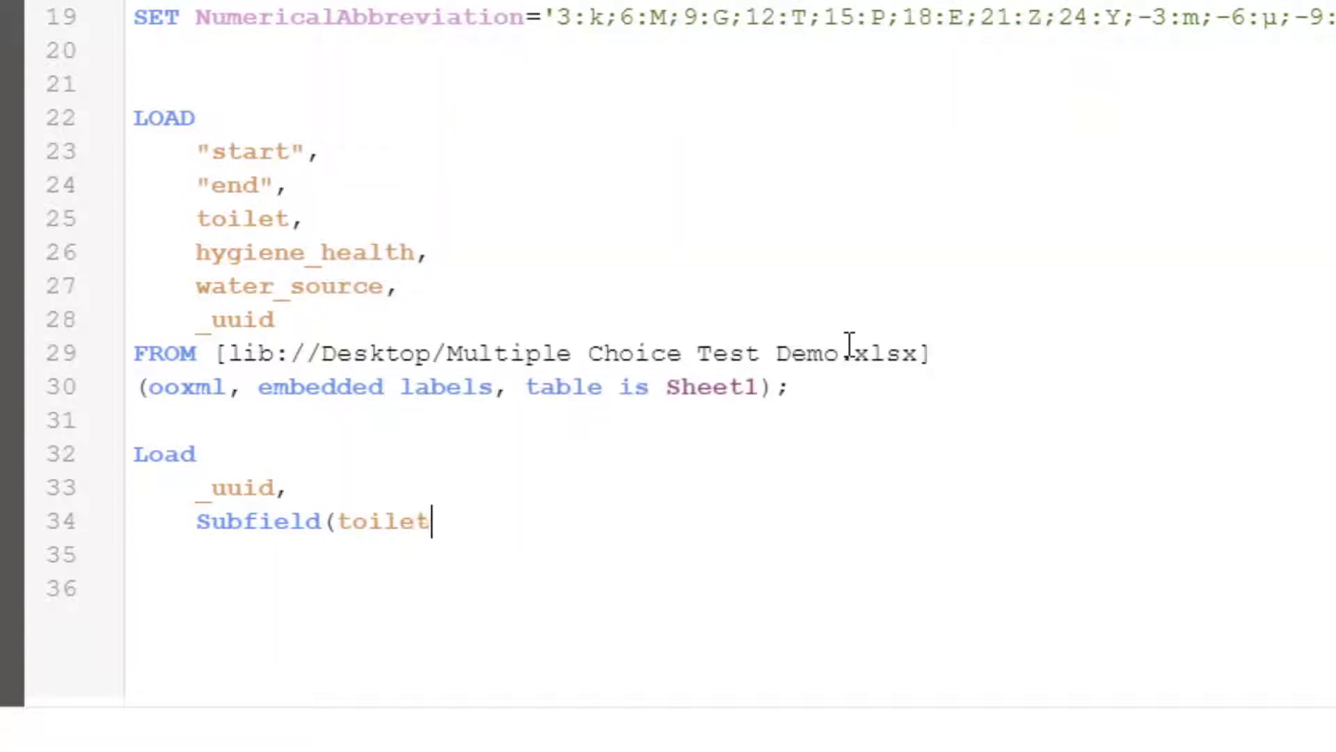
pyautogui.write(',')
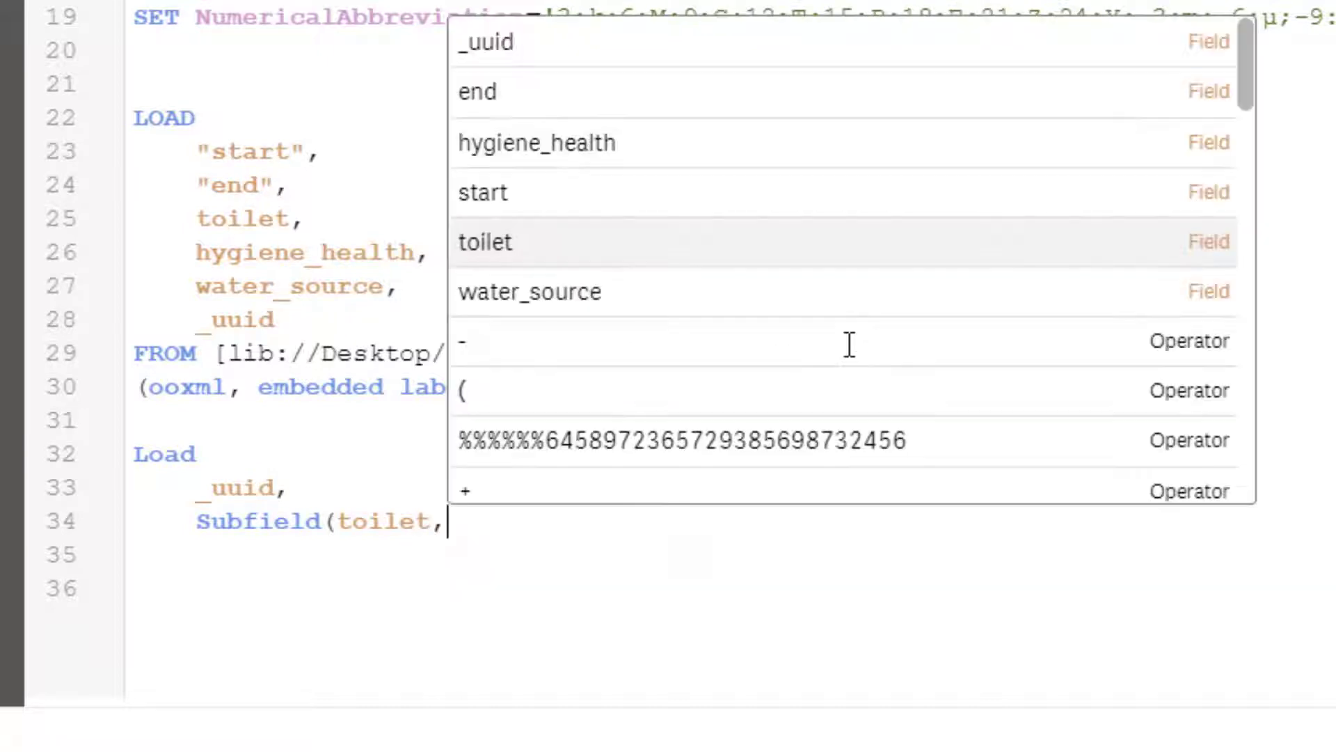
pyautogui.write("'")
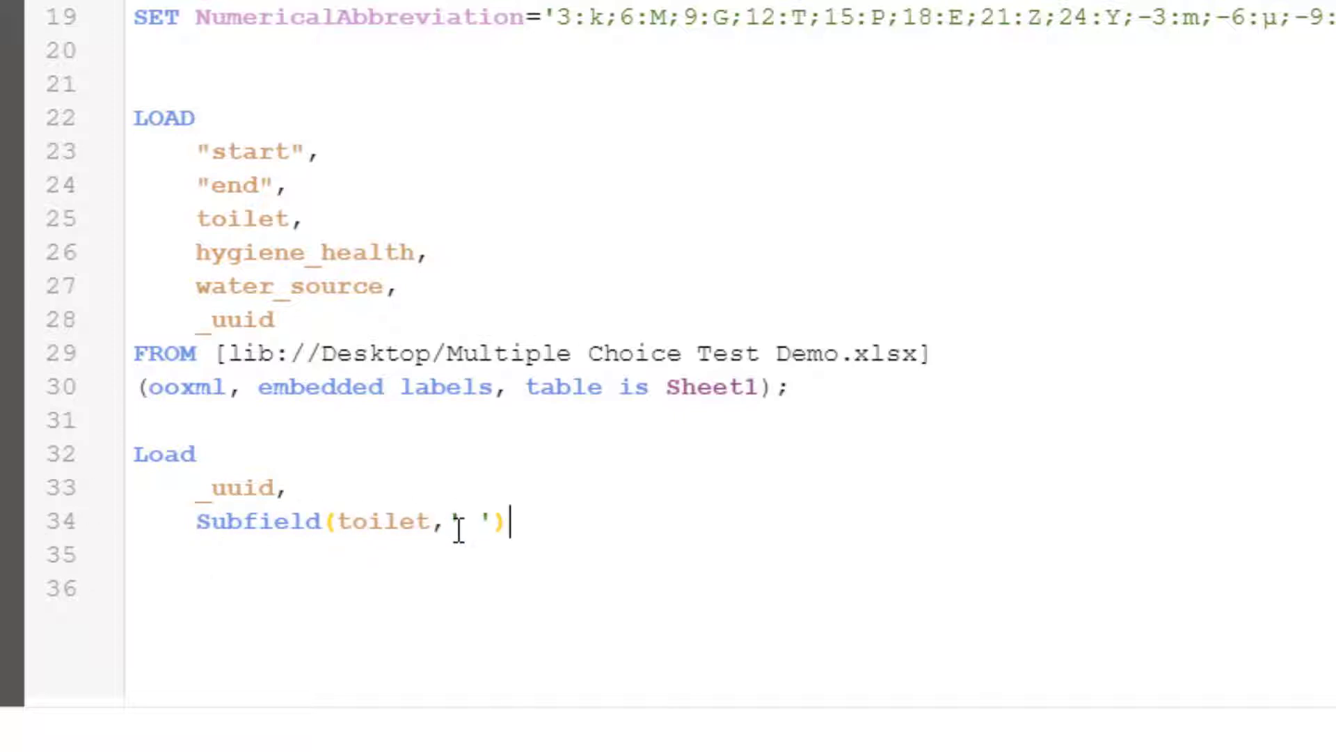
# Name the Subfield expression's output ToiletType with an "as" alias.
pyautogui.moveTo(459, 526); pyautogui.dragTo(489, 532)
pyautogui.click(494, 531)
pyautogui.write('as T')
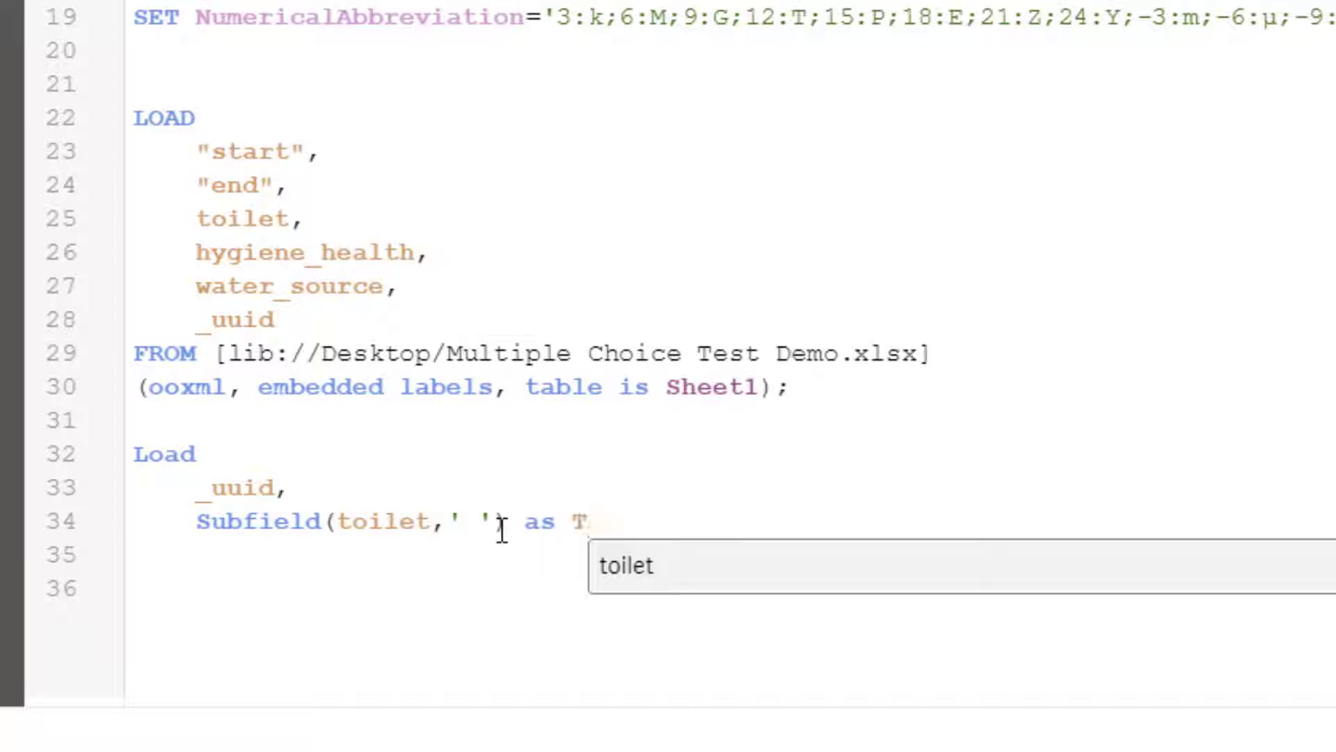
pyautogui.write('oiletType')
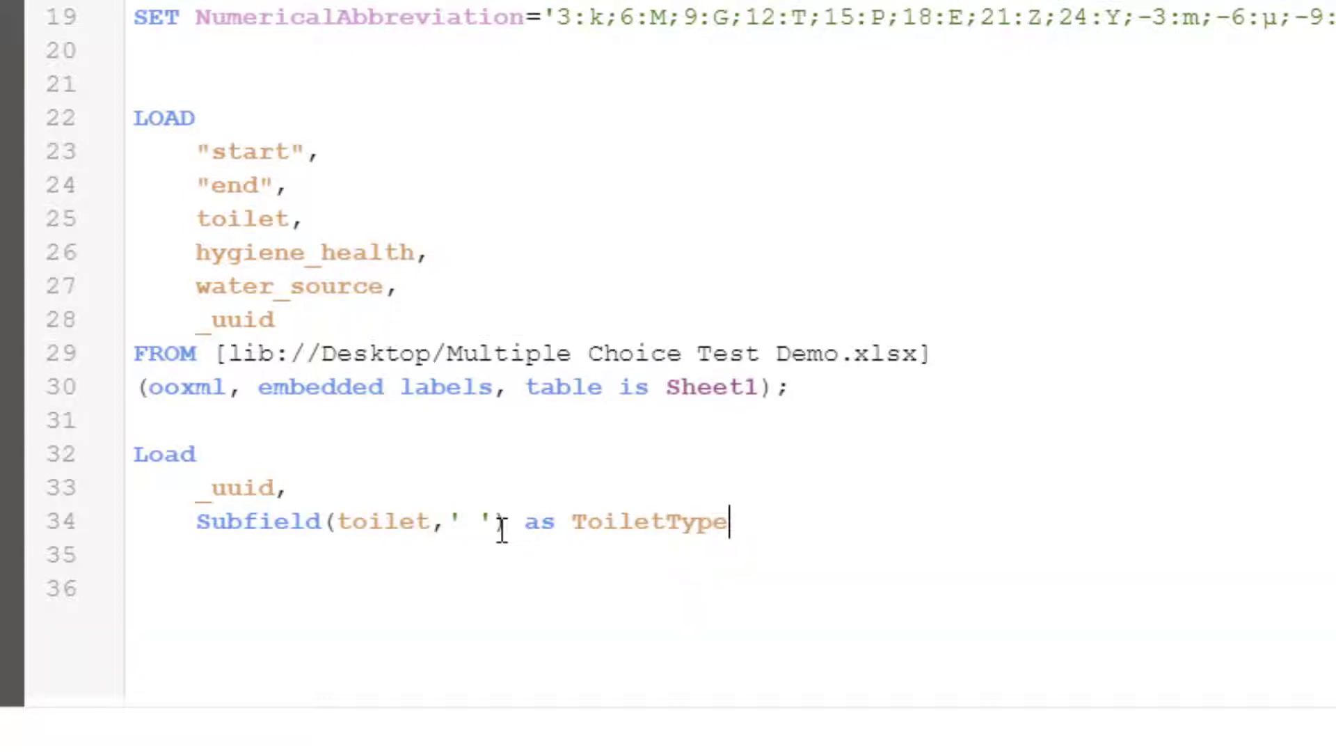
# Complete the new Load statement with a From clause, reusing the first statement's Multiple Choice Test Demo.xlsx source and Sheet1 format specification.
pyautogui.press('Return')
pyautogui.write('From')
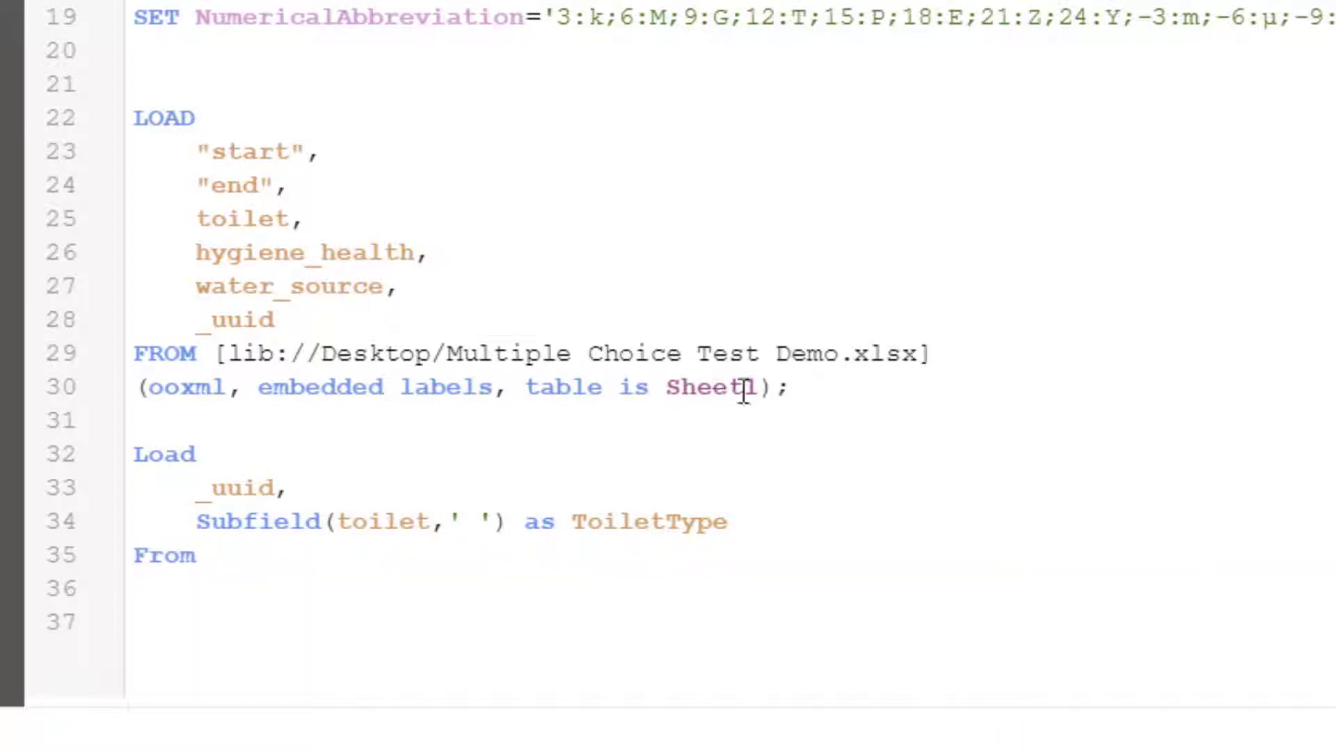
pyautogui.moveTo(789, 388); pyautogui.dragTo(221, 360)
pyautogui.hotkey('ctrl', 'c')
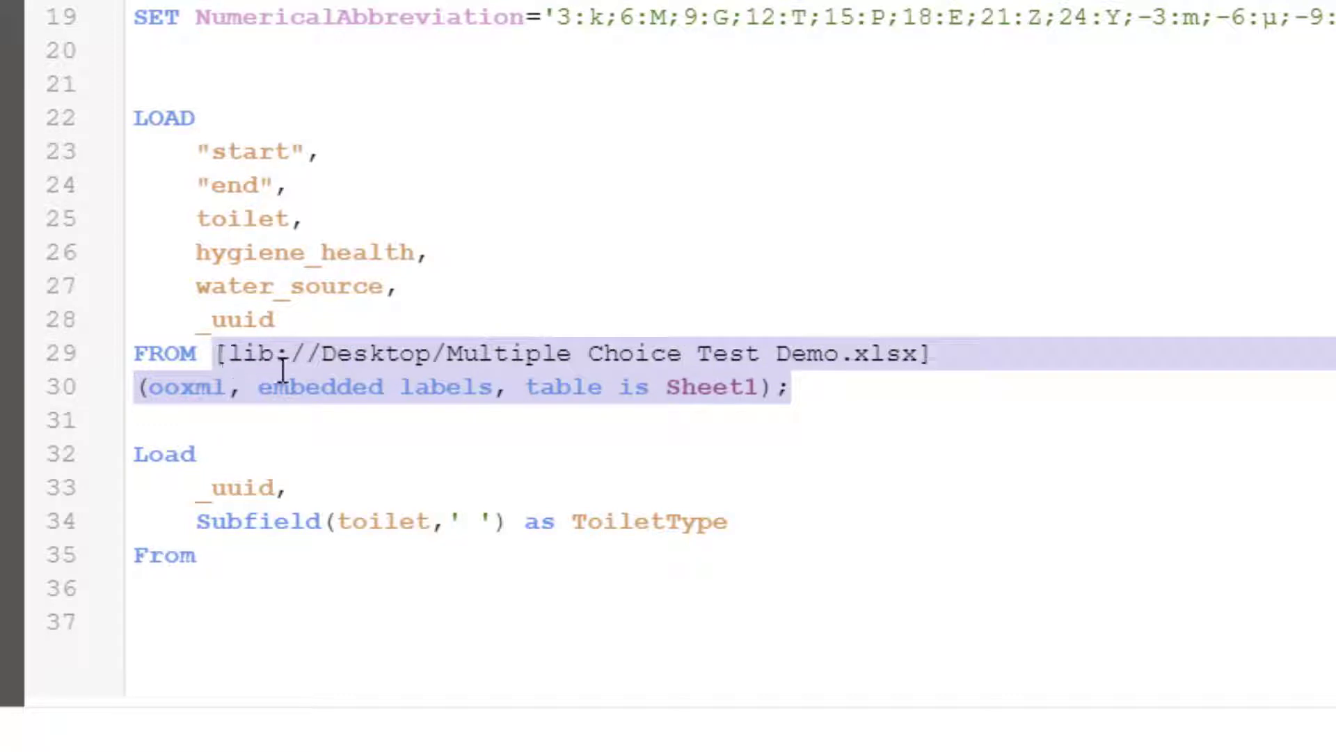
pyautogui.click(283, 565)
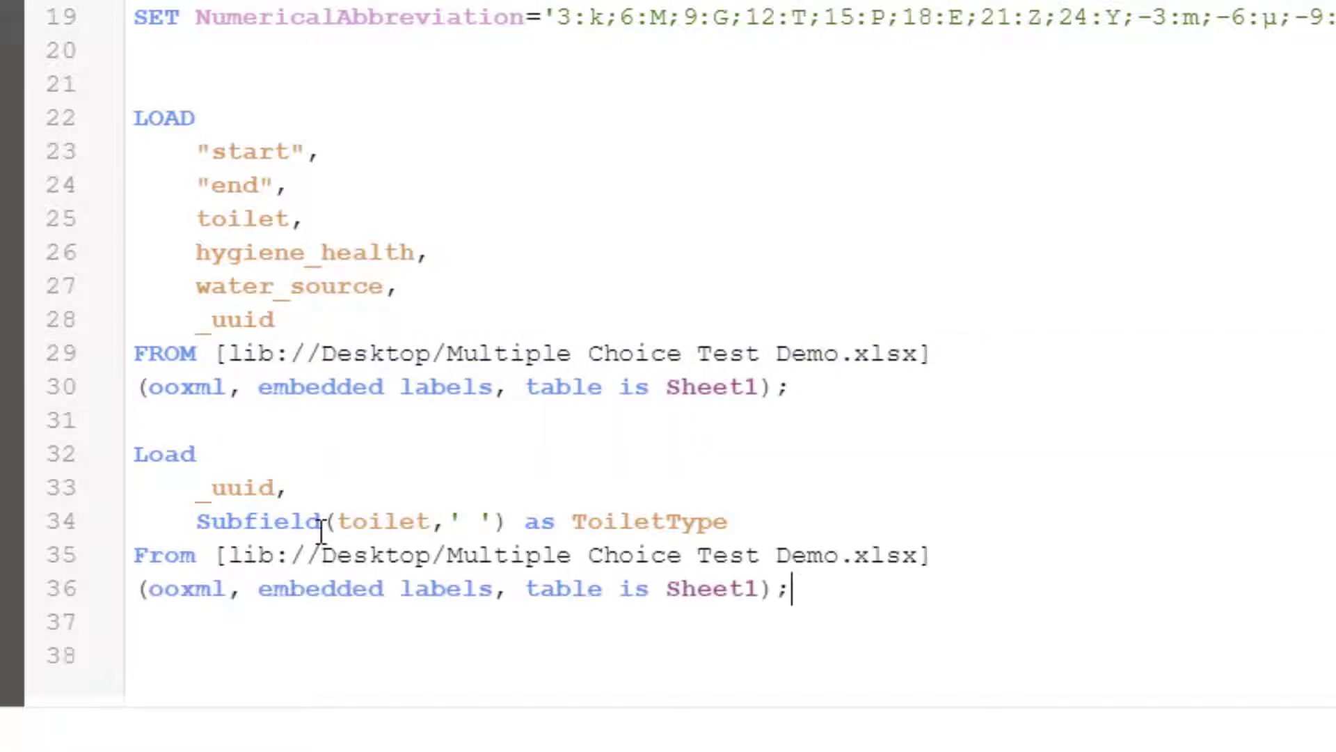
pyautogui.hotkey('ctrl', 'v')
pyautogui.moveTo(130, 445); pyautogui.dragTo(827, 599)
pyautogui.click(829, 600)
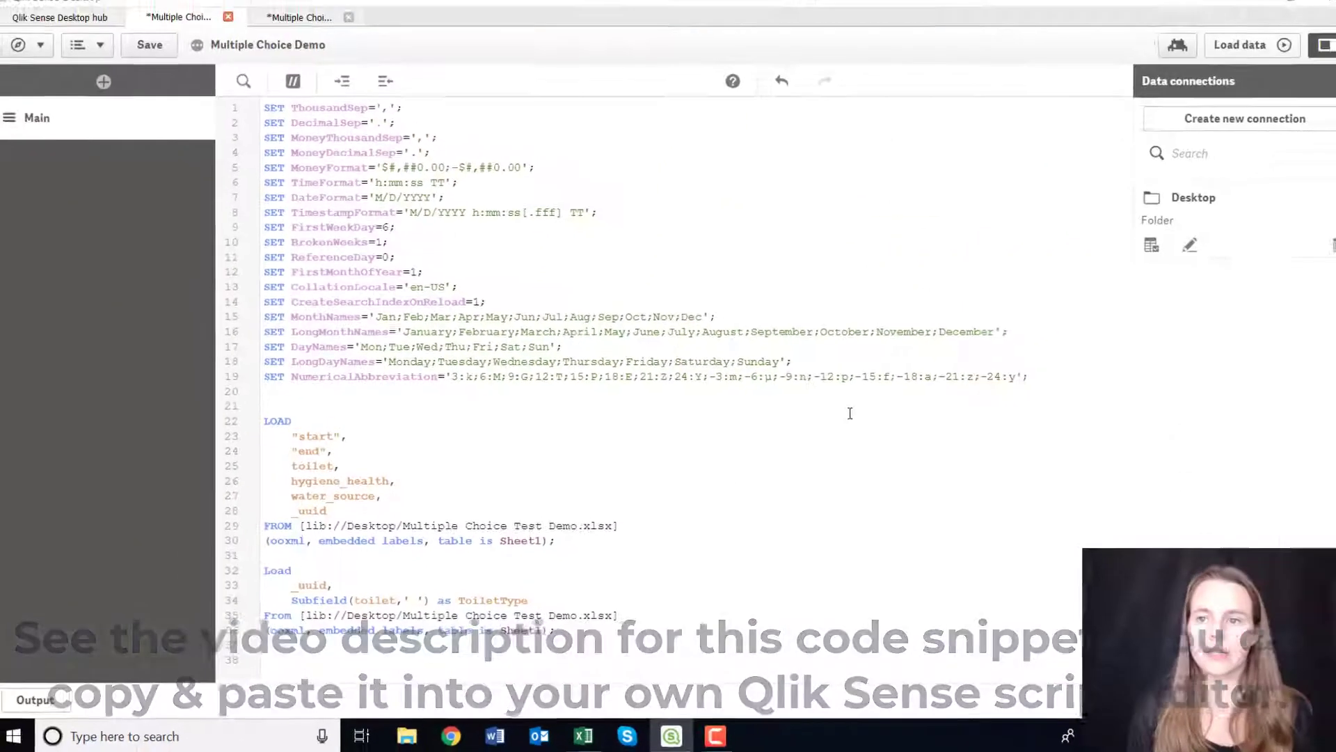
# Load the data with the updated script, dismiss the load progress and return to the Multiple Choice Demo sheet.
pyautogui.click(1215, 60)
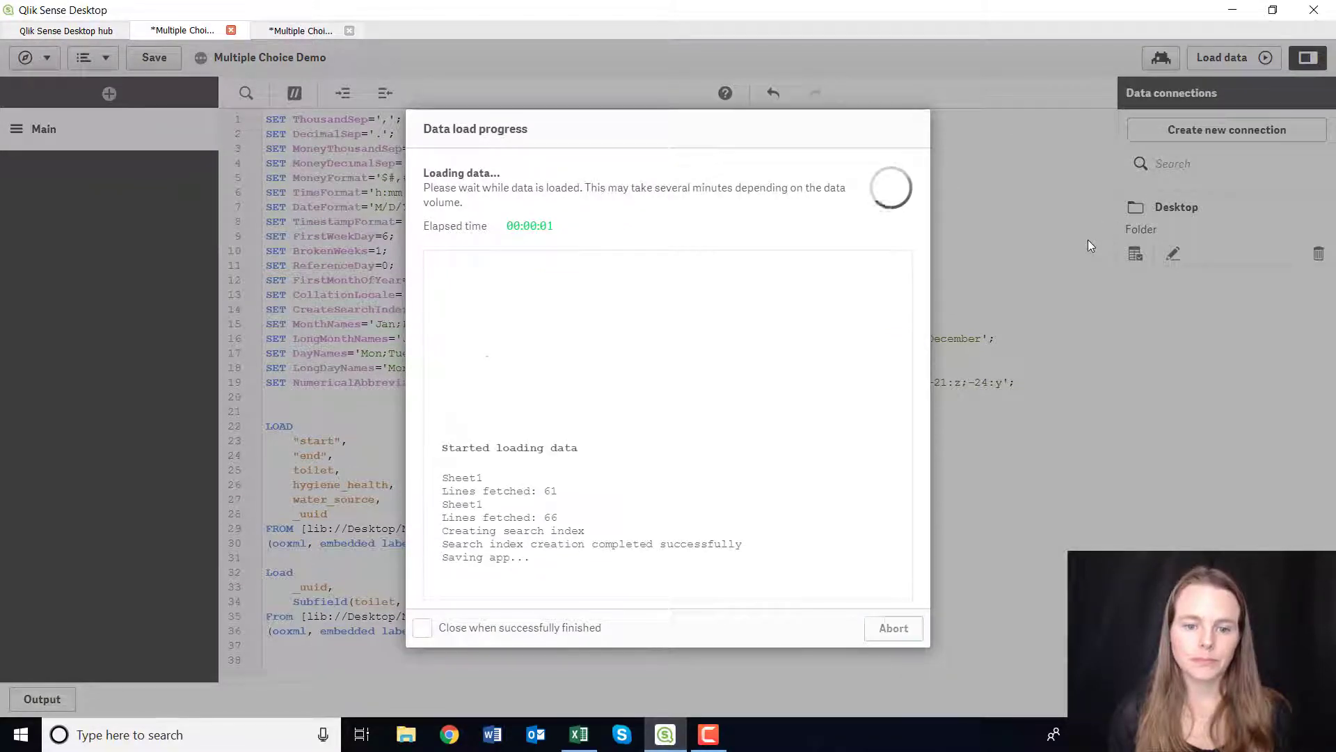
pyautogui.click(893, 628)
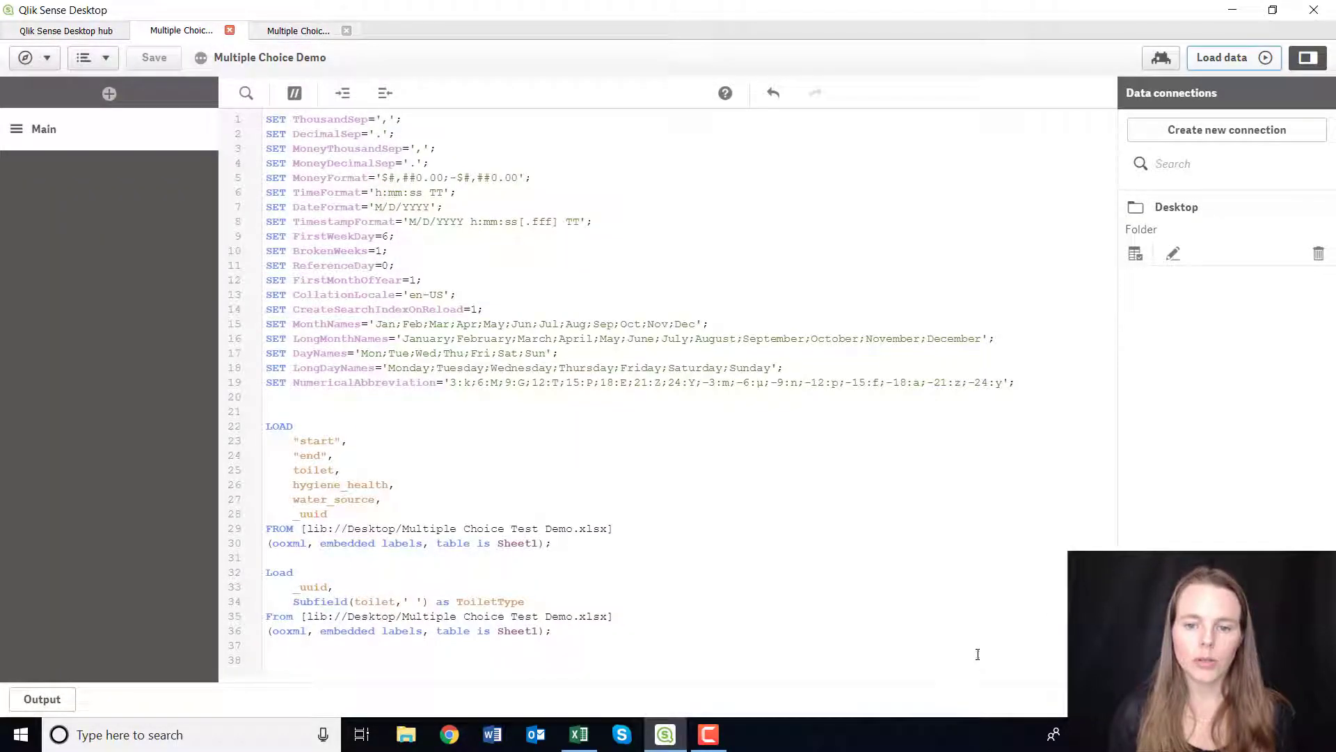
pyautogui.click(318, 32)
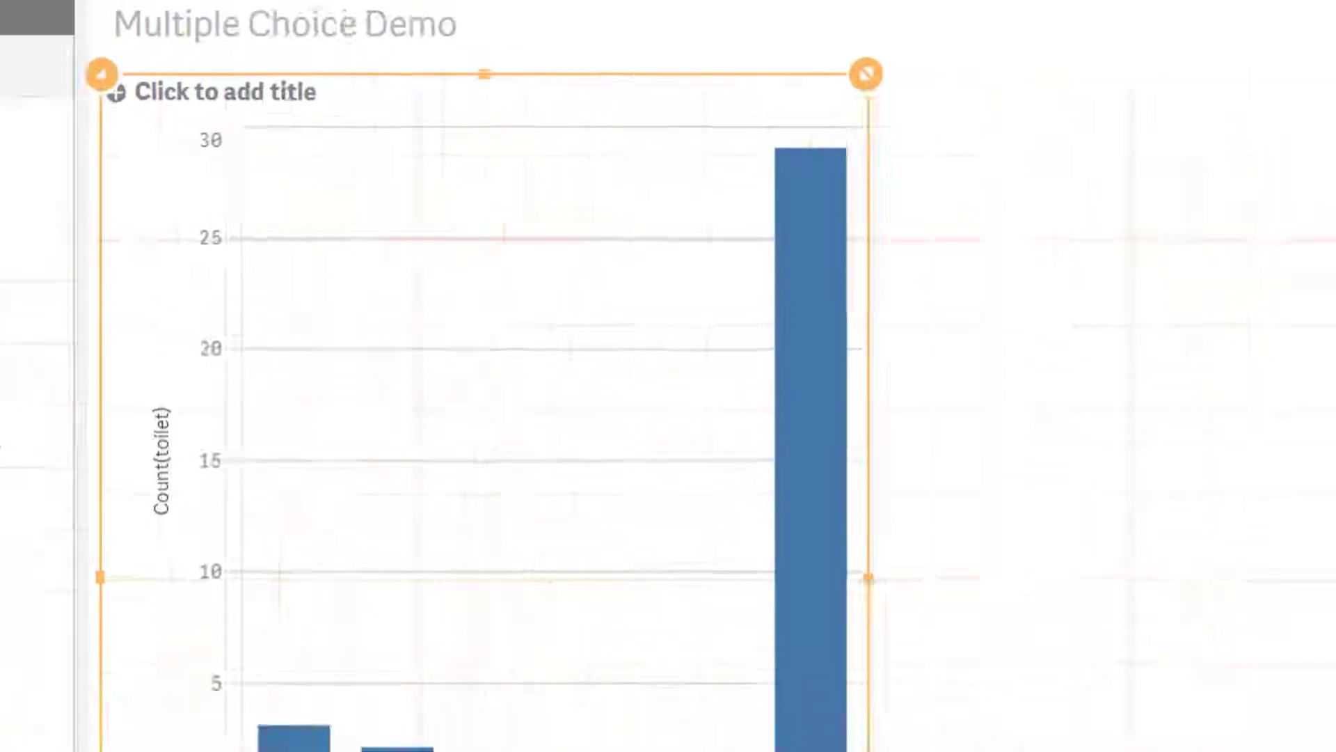
# Add a second bar chart beside the first, with ToiletType as its dimension and Count(ToiletType) as its measure.
pyautogui.moveTo(237, 226); pyautogui.dragTo(1335, 569)
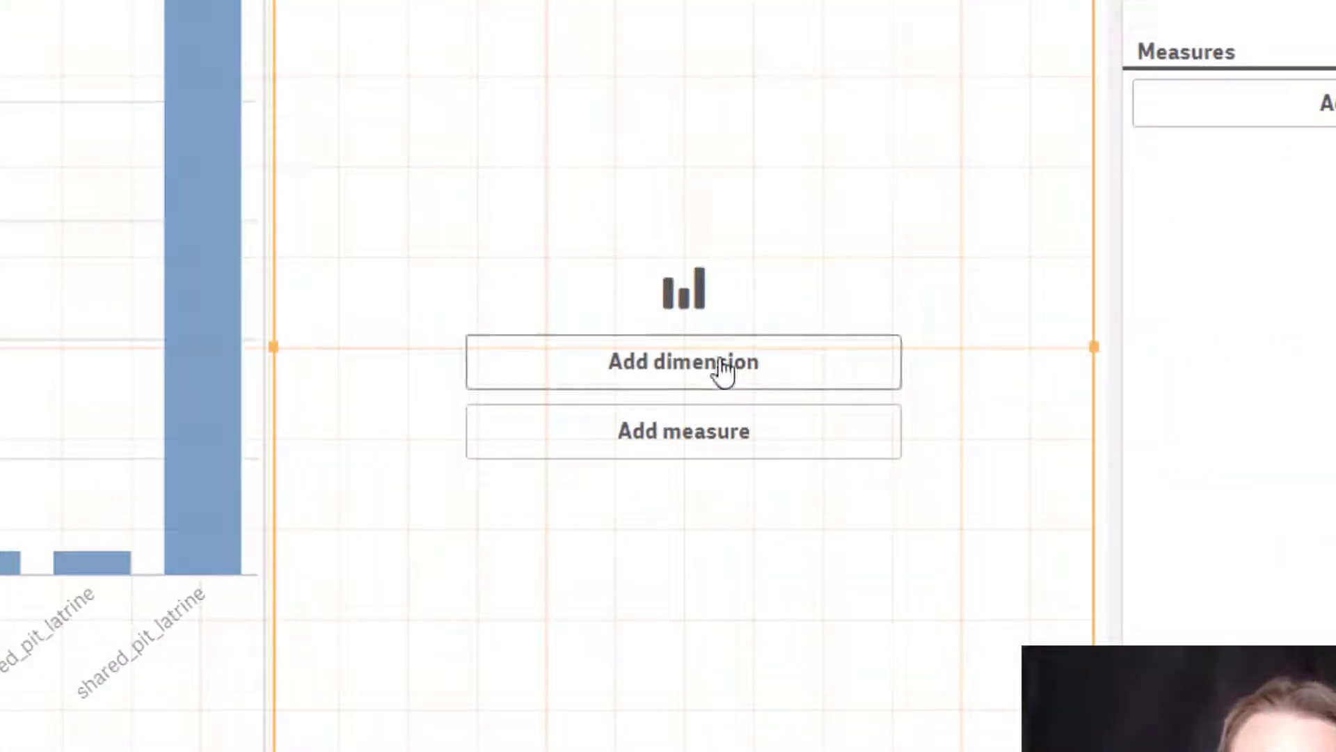
pyautogui.click(724, 366)
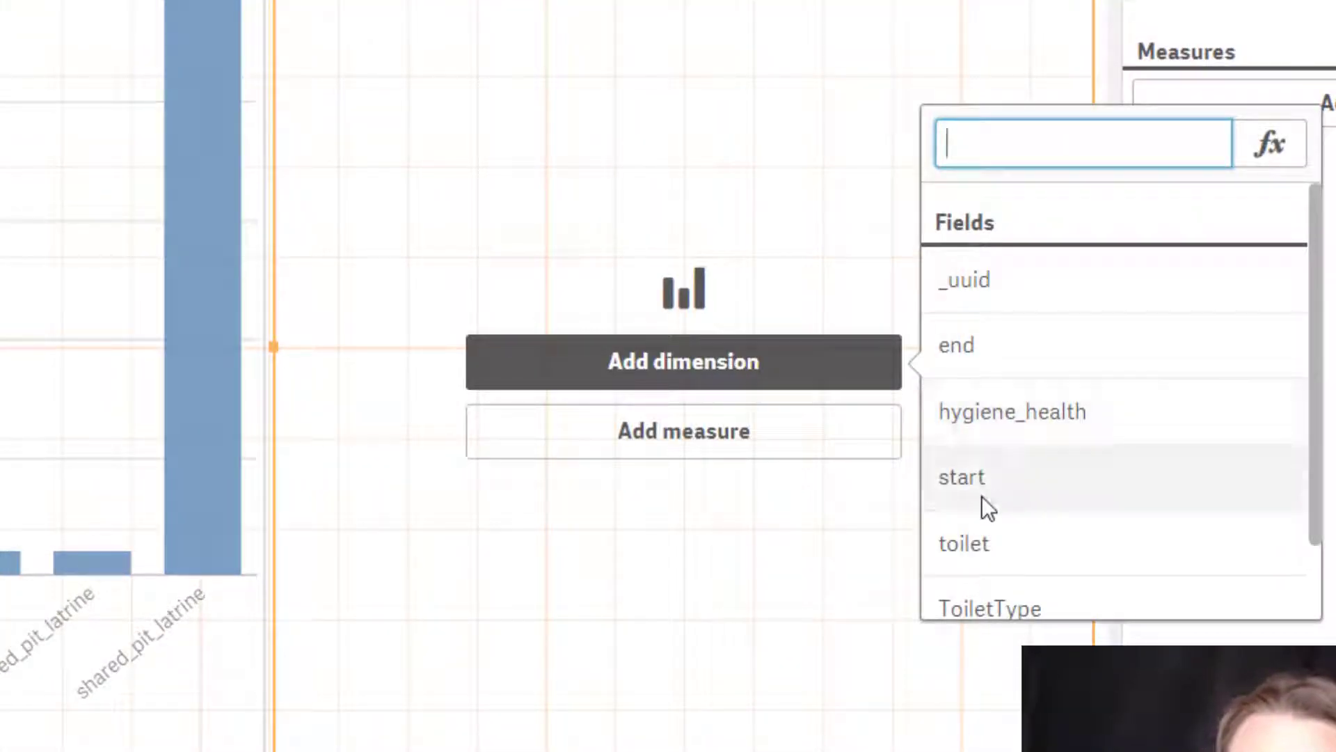
pyautogui.click(995, 606)
pyautogui.click(698, 433)
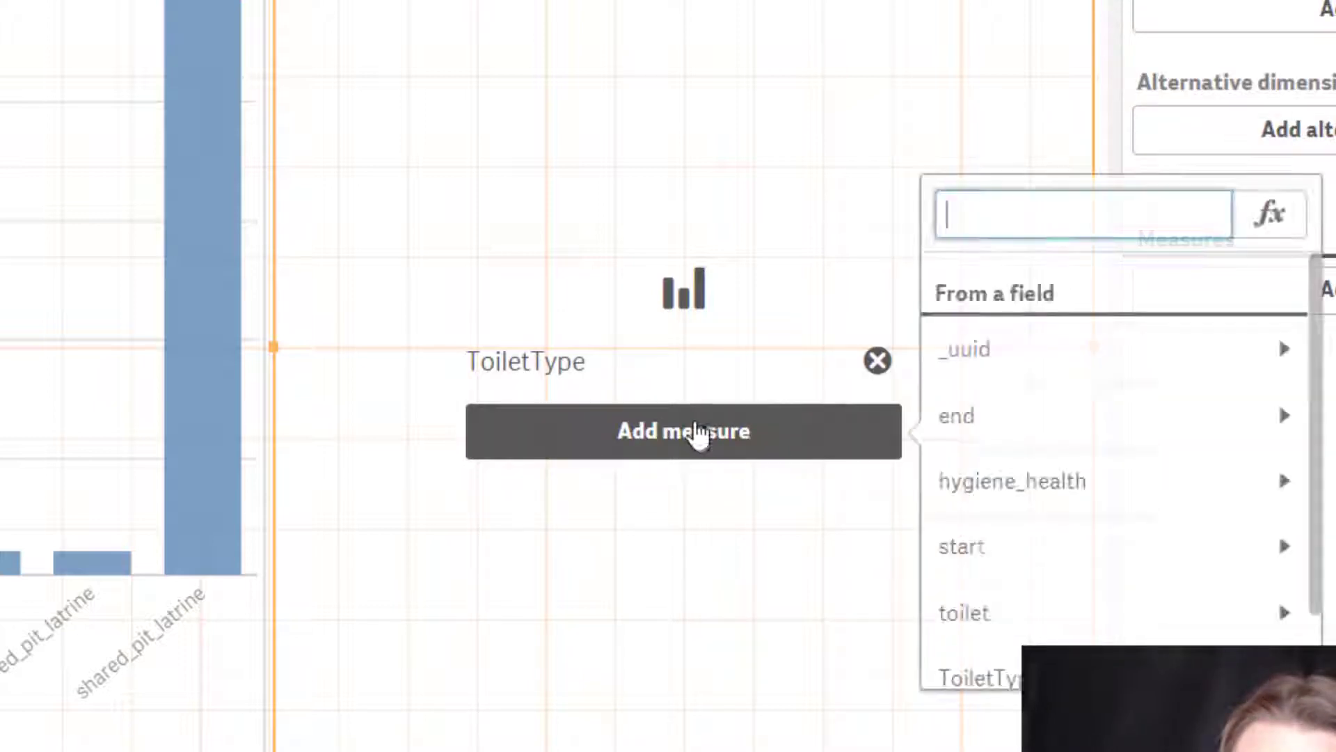
pyautogui.click(1005, 688)
pyautogui.click(772, 436)
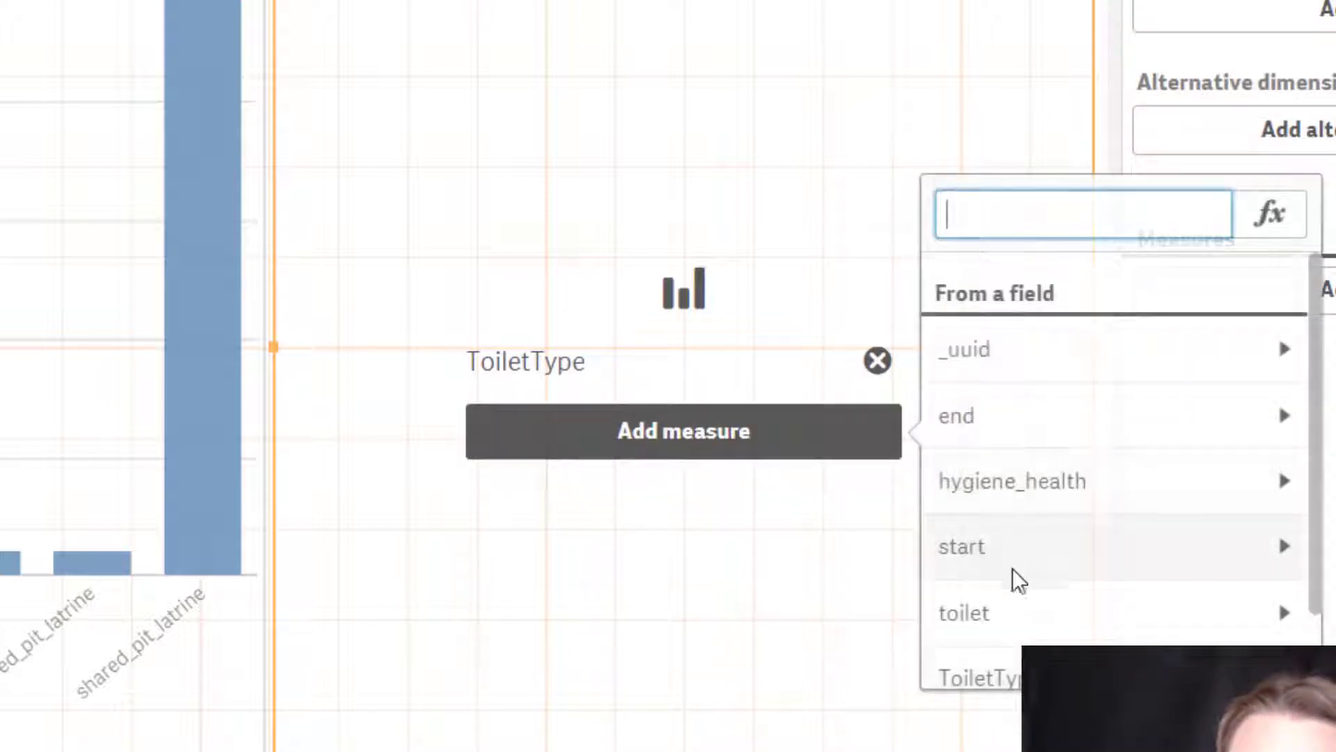
pyautogui.click(1033, 674)
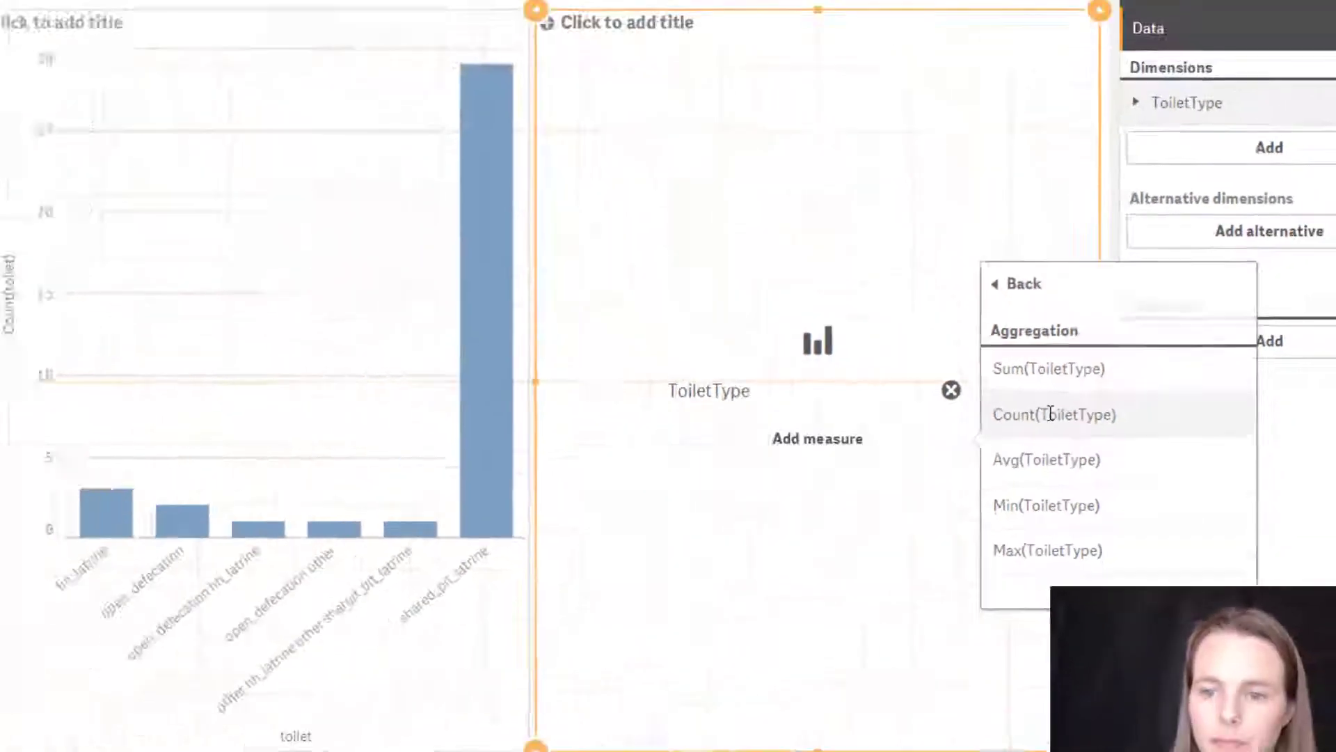
pyautogui.click(1016, 395)
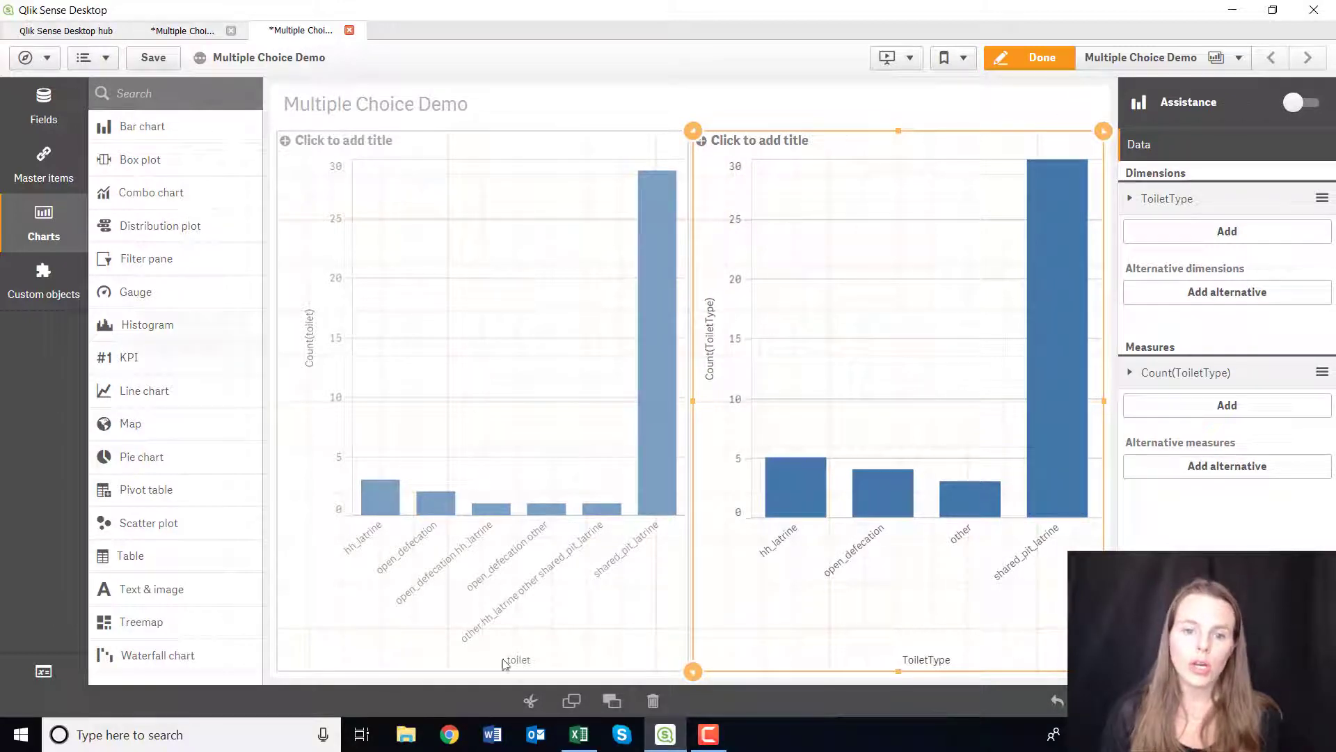
# Select the original toilet bar chart to compare it with the ToiletType chart.
pyautogui.click(552, 405)
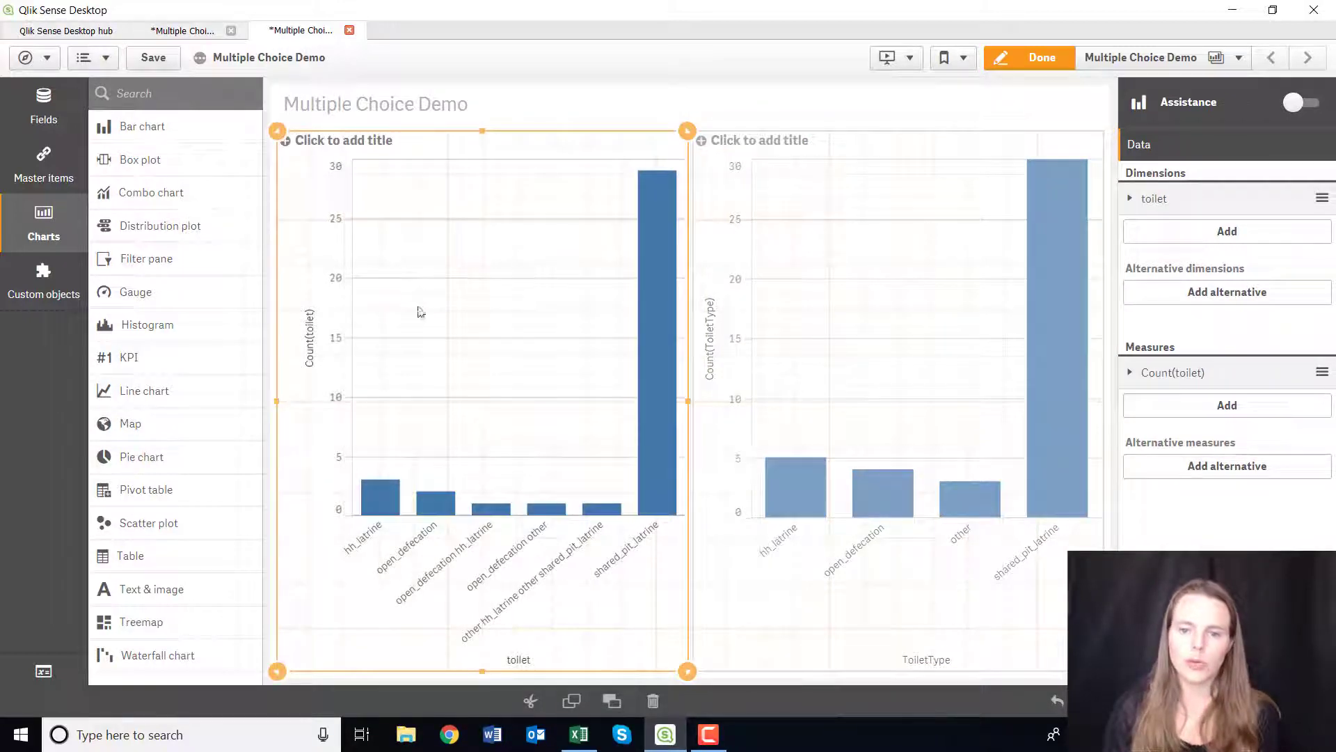
# Compare the two toilet charts and delete the original bar chart that uses the unsplit toilet field.
pyautogui.click(921, 369)
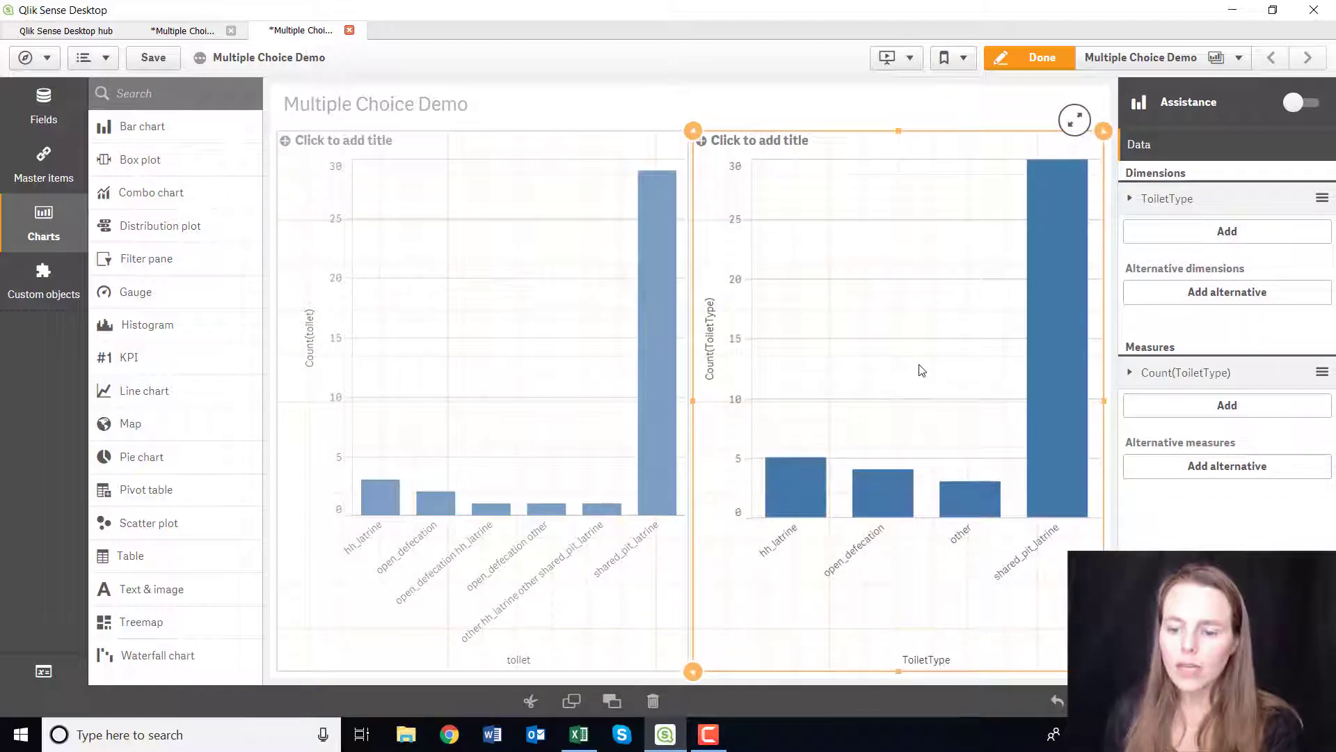
pyautogui.click(595, 242)
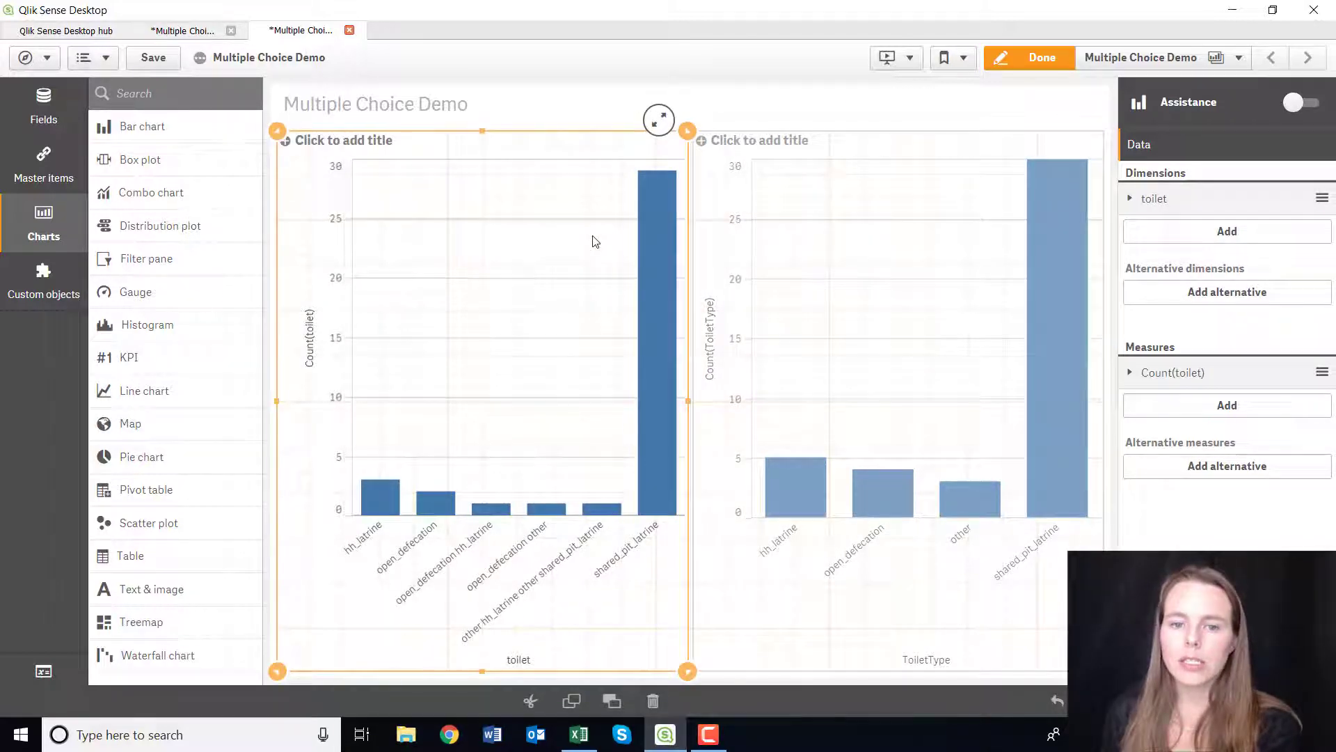
pyautogui.press('Delete')
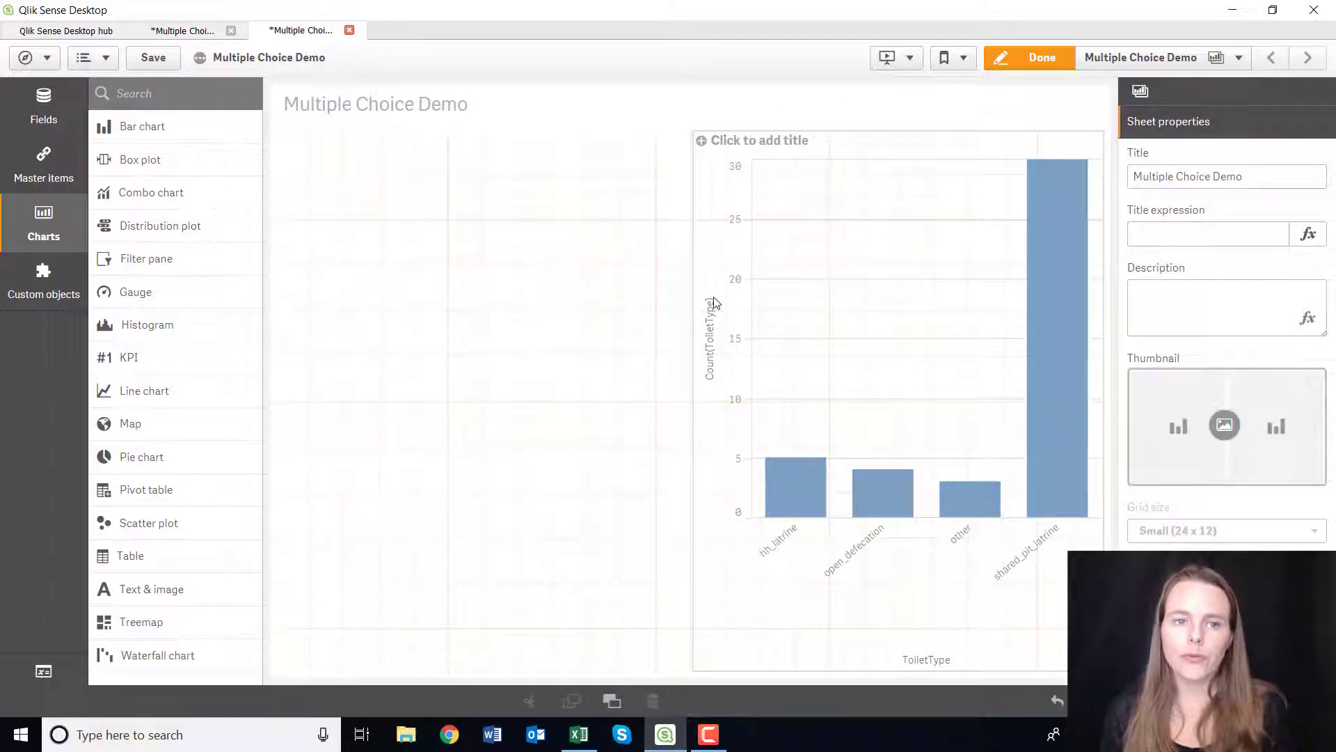
# In the load script, start a new Load statement below the ToiletType one with [_uuid] as its first field.
pyautogui.click(185, 31)
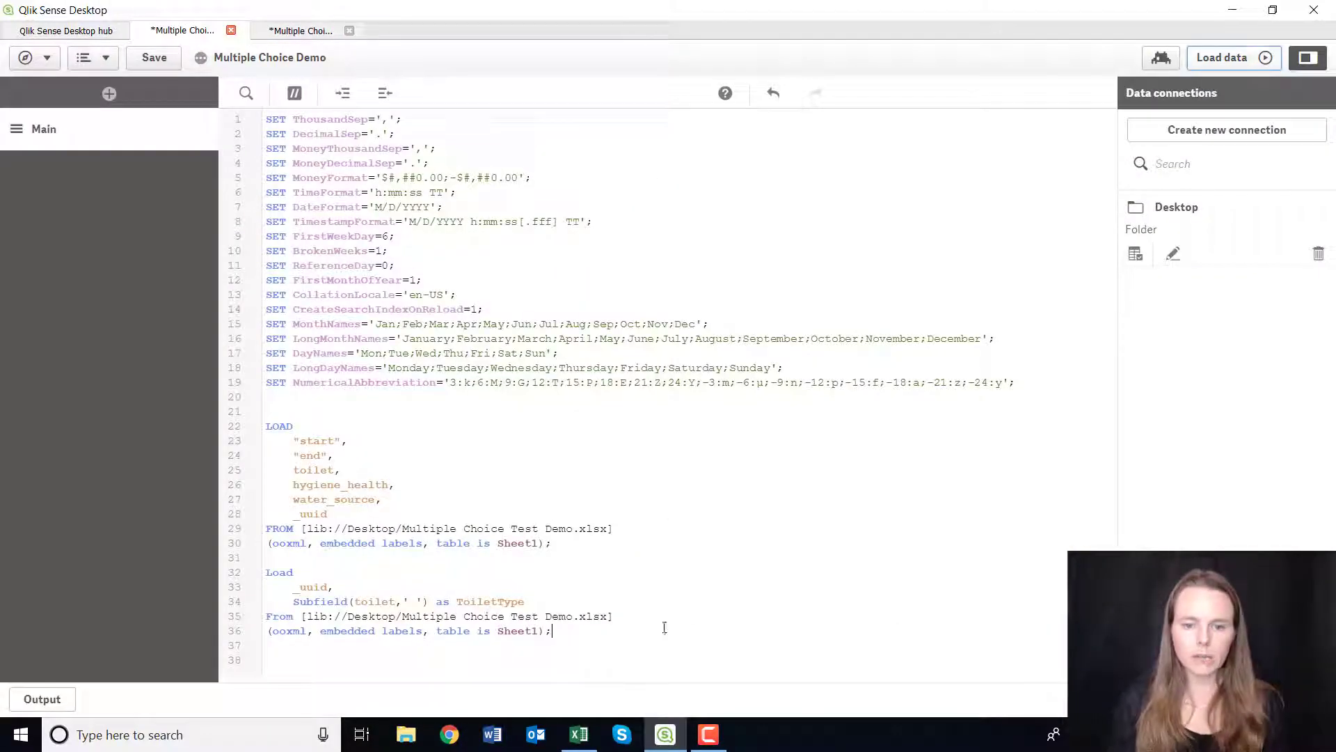
pyautogui.press('Return')
pyautogui.press('Return')
pyautogui.write('Load')
pyautogui.press('Return')
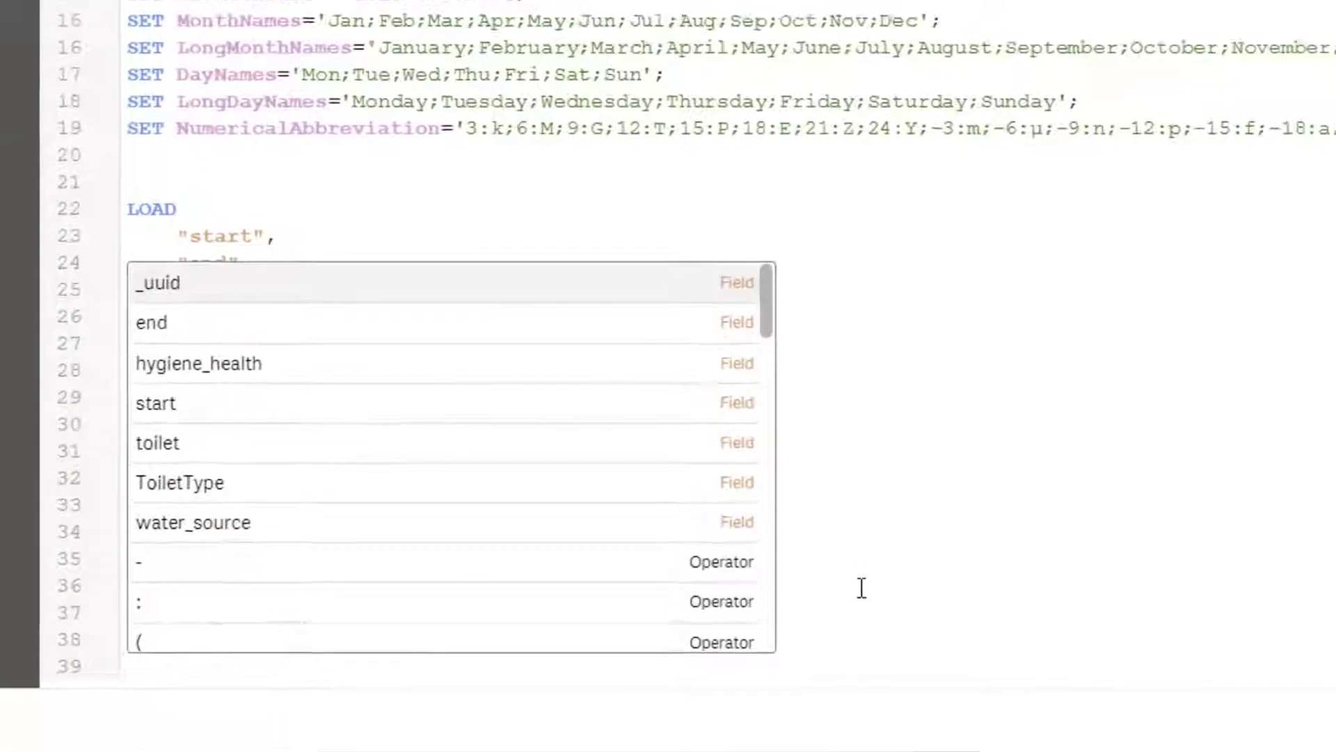
pyautogui.press('Return')
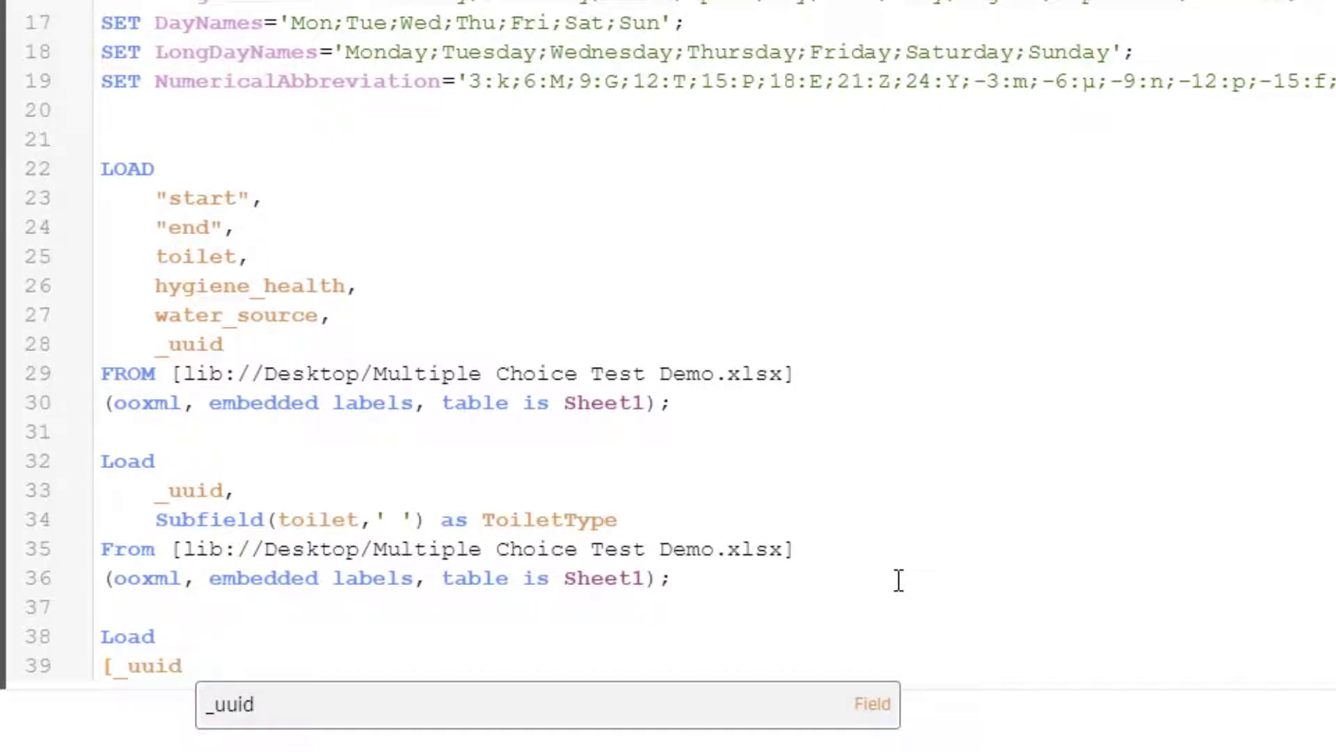
pyautogui.write(',')
pyautogui.press('Return')
pyautogui.press('BackSpace')
pyautogui.press('BackSpace')
pyautogui.press('BackSpace')
pyautogui.press('BackSpace')
pyautogui.press('BackSpace')
pyautogui.press('BackSpace')
pyautogui.press('BackSpace')
pyautogui.press('Return')
# Add Subfield(hygiene_health,' ') as HealthIssue to the new Load statement.
pyautogui.write('Sub')
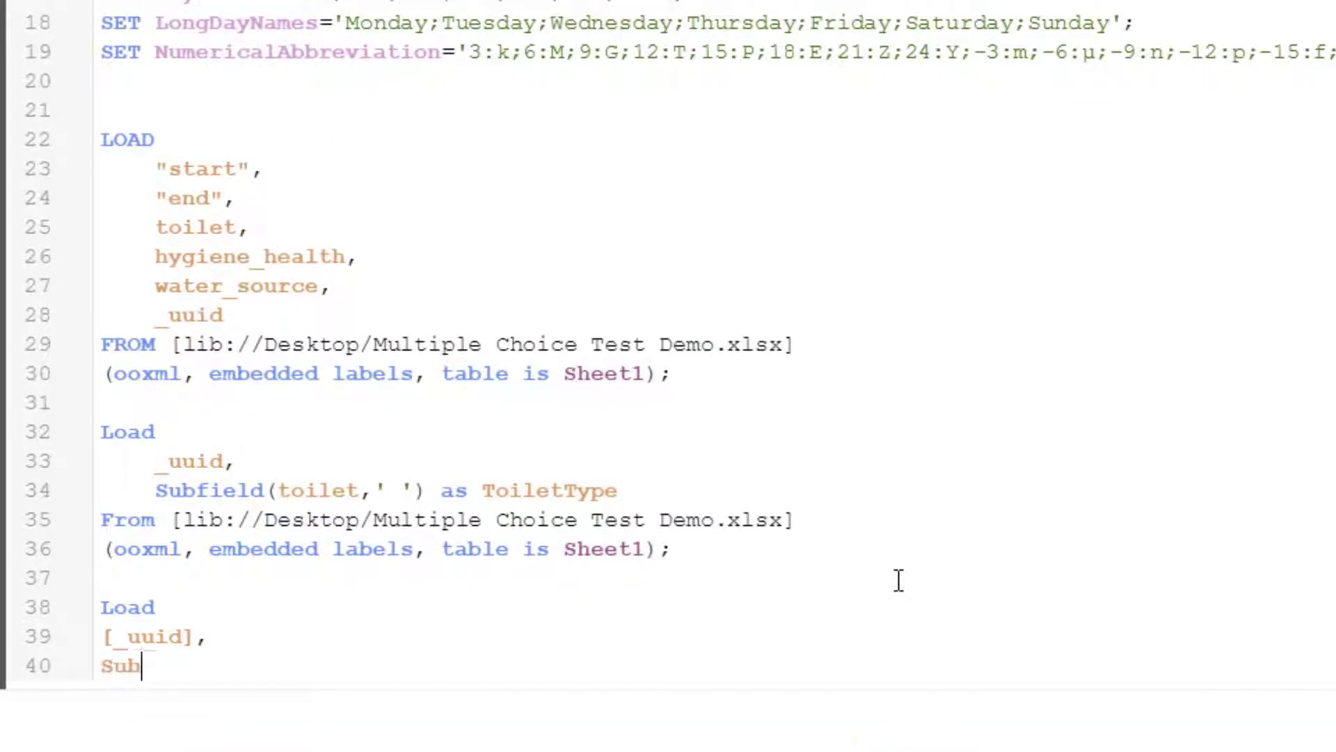
pyautogui.write('field(')
pyautogui.press('Down')
pyautogui.press('Down')
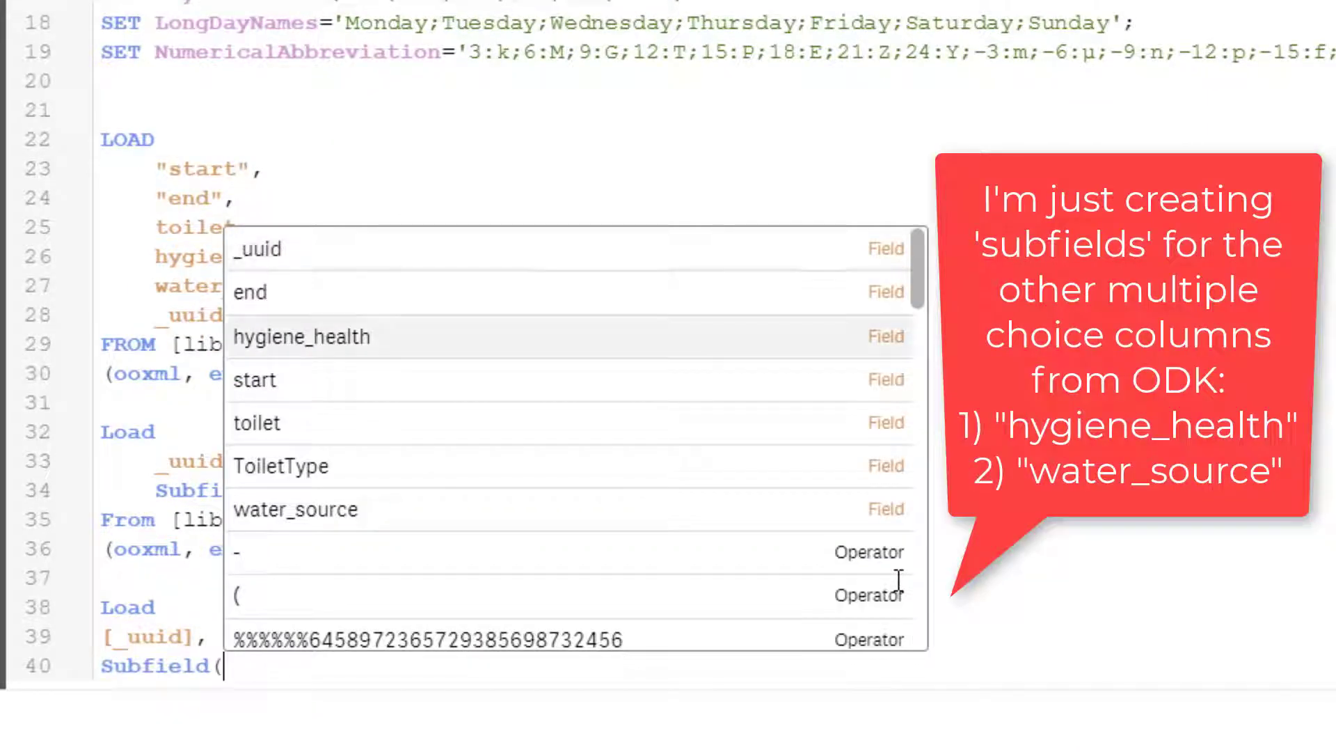
pyautogui.press('Return')
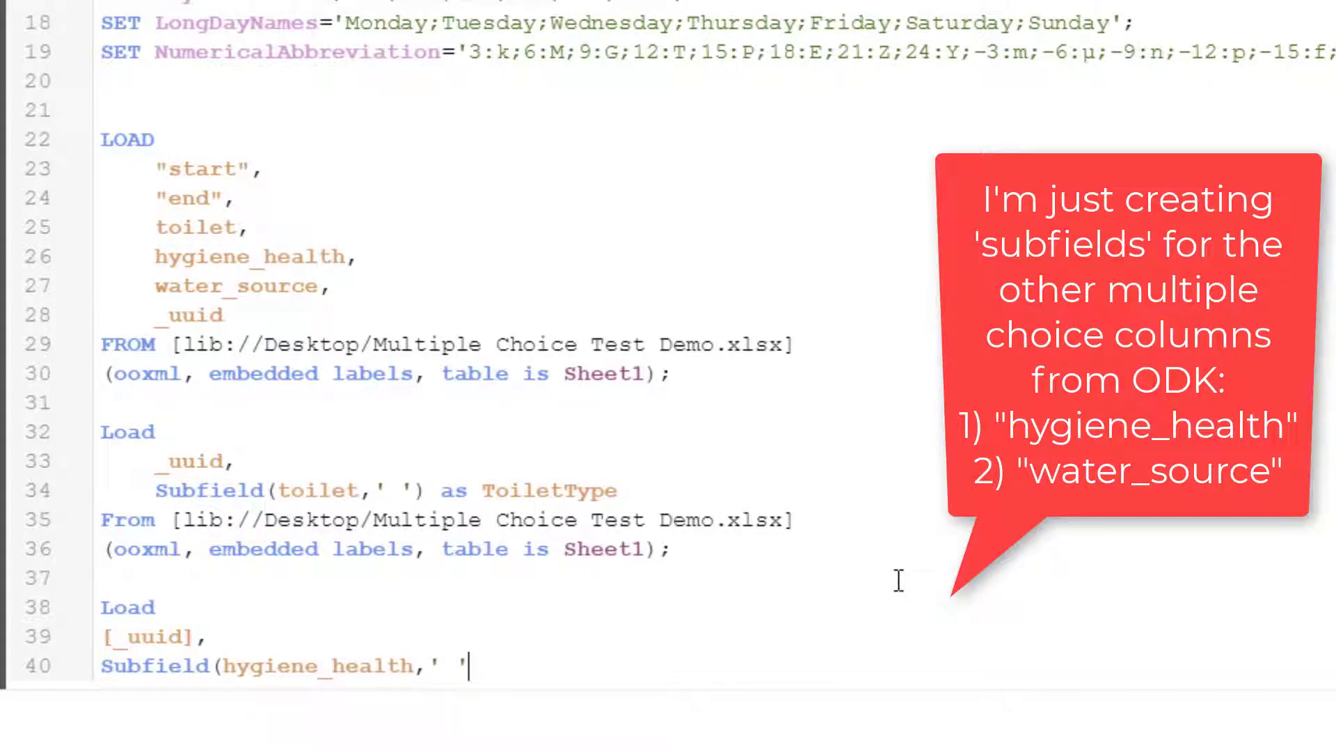
pyautogui.write(",' ') as HealthIssue")
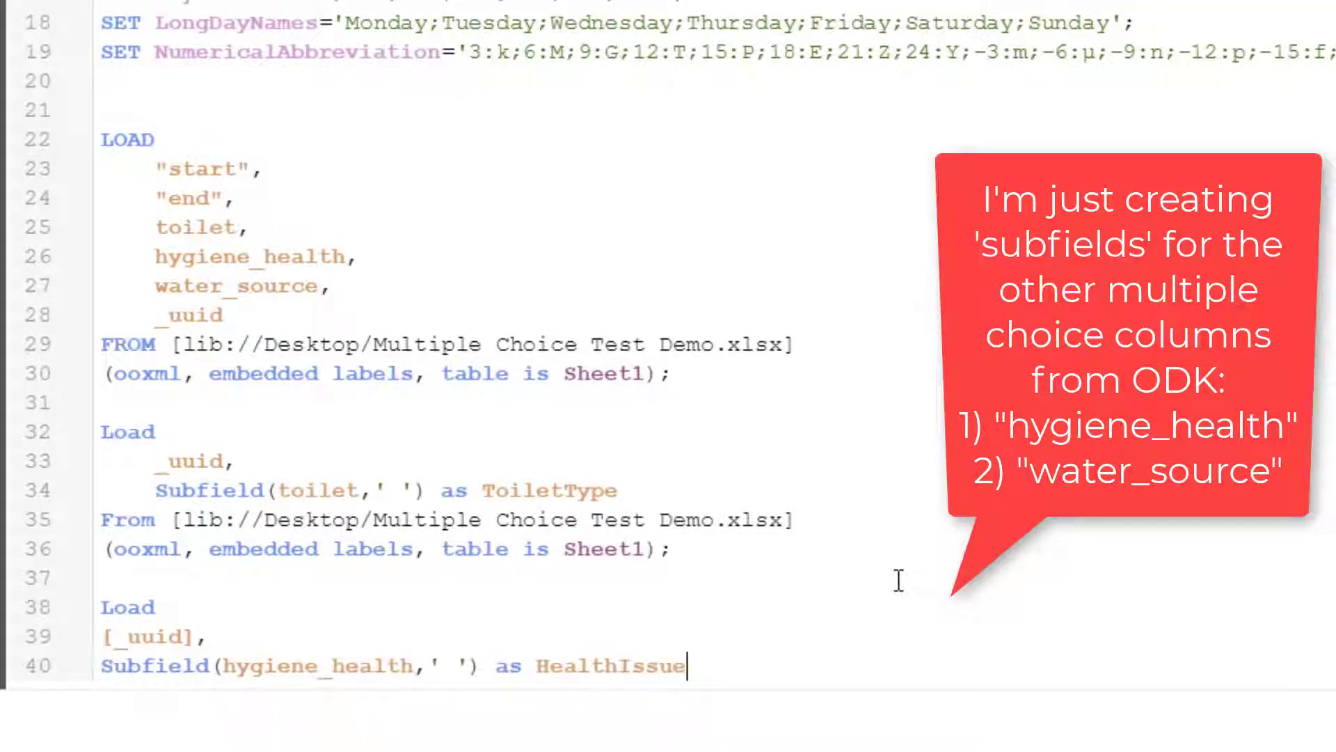
# Complete the HealthIssue Load statement with a From clause for Multiple Choice Test Demo.xlsx and the format specification (ooxml, embedded labels, table is Sheet1).
pyautogui.press('Return')
pyautogui.write('From')
pyautogui.press('Escape')
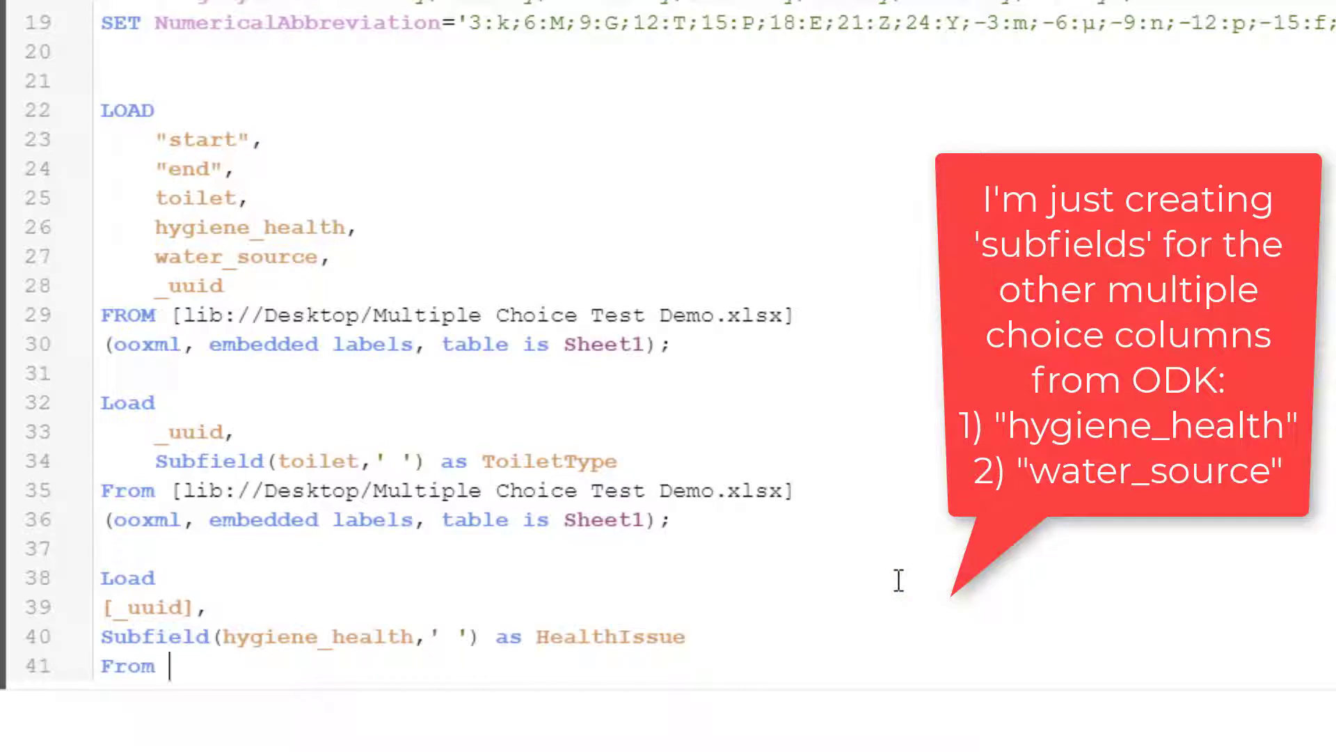
pyautogui.write('[lib://Desktop/Multiple Choice Test Demo.xlsx] (ooxml, embedded labels, table is Sheet1);')
pyautogui.press('Return')
# Start another Load statement below the HealthIssue one with _uuid as its first field.
pyautogui.write('Load')
pyautogui.press('Return')
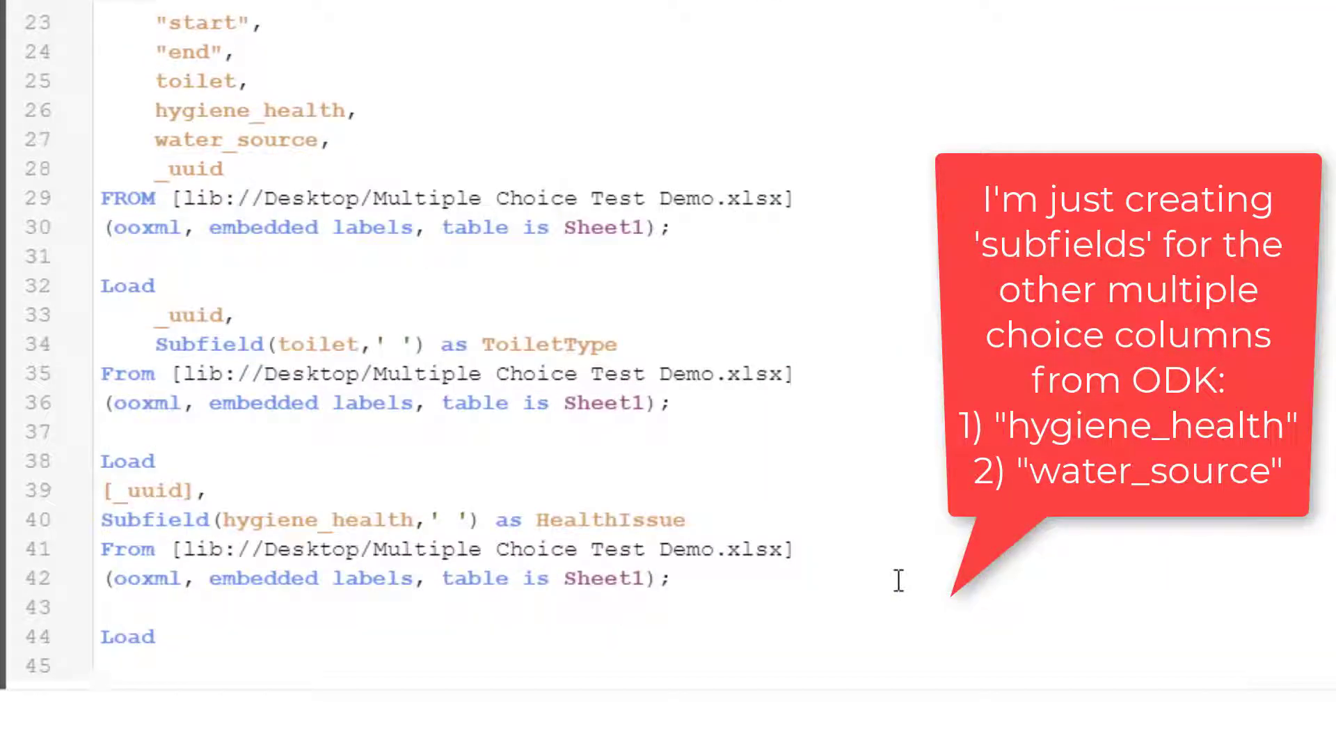
pyautogui.write('_uuid,')
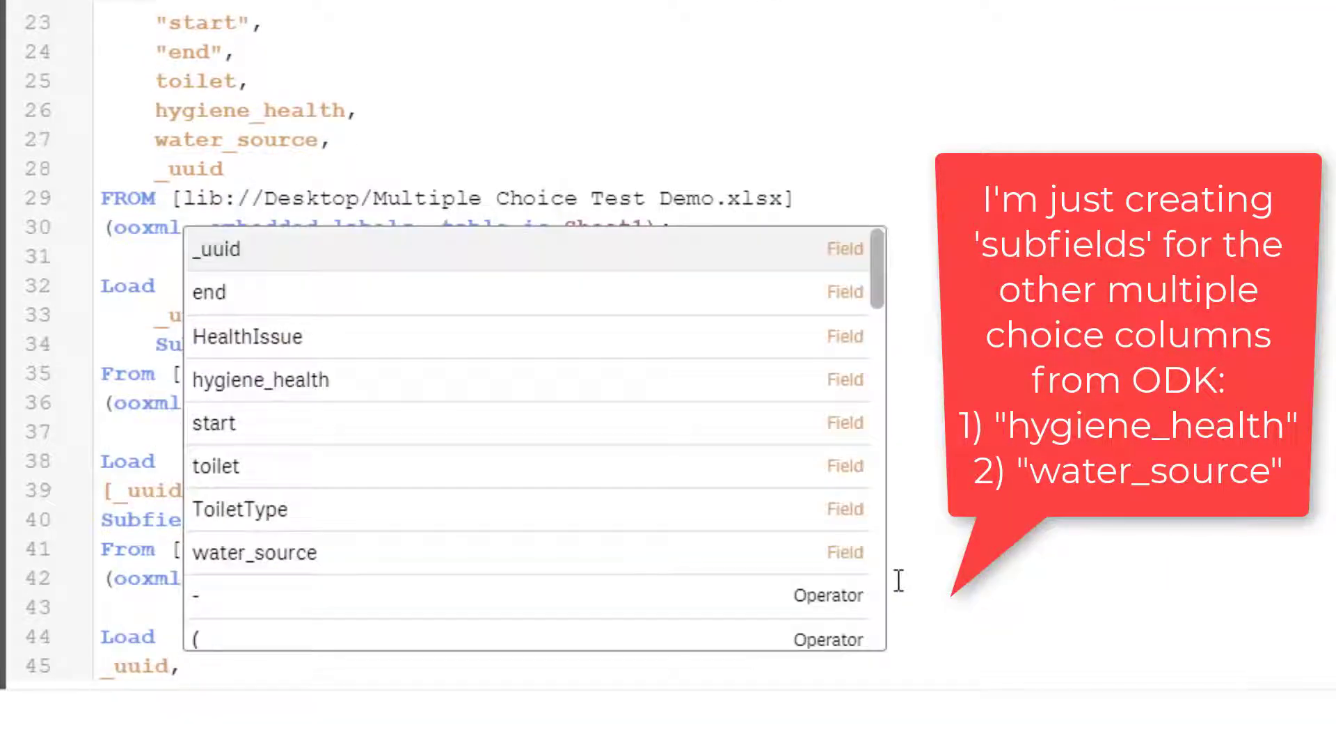
pyautogui.press('Escape')
pyautogui.press('Return')
# Add Subfield(water_source,' ') as WaterSource to the last Load statement.
pyautogui.write('Subfield(')
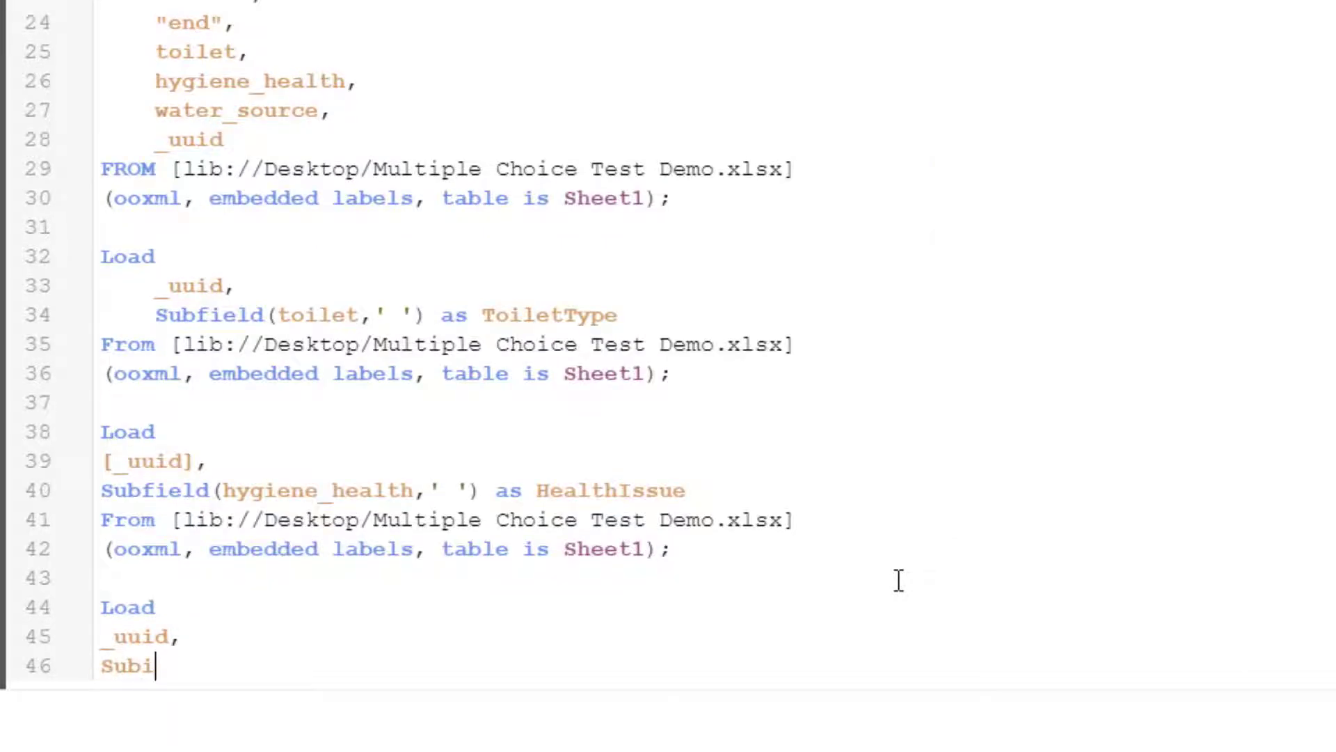
pyautogui.write('wa')
pyautogui.press('Return')
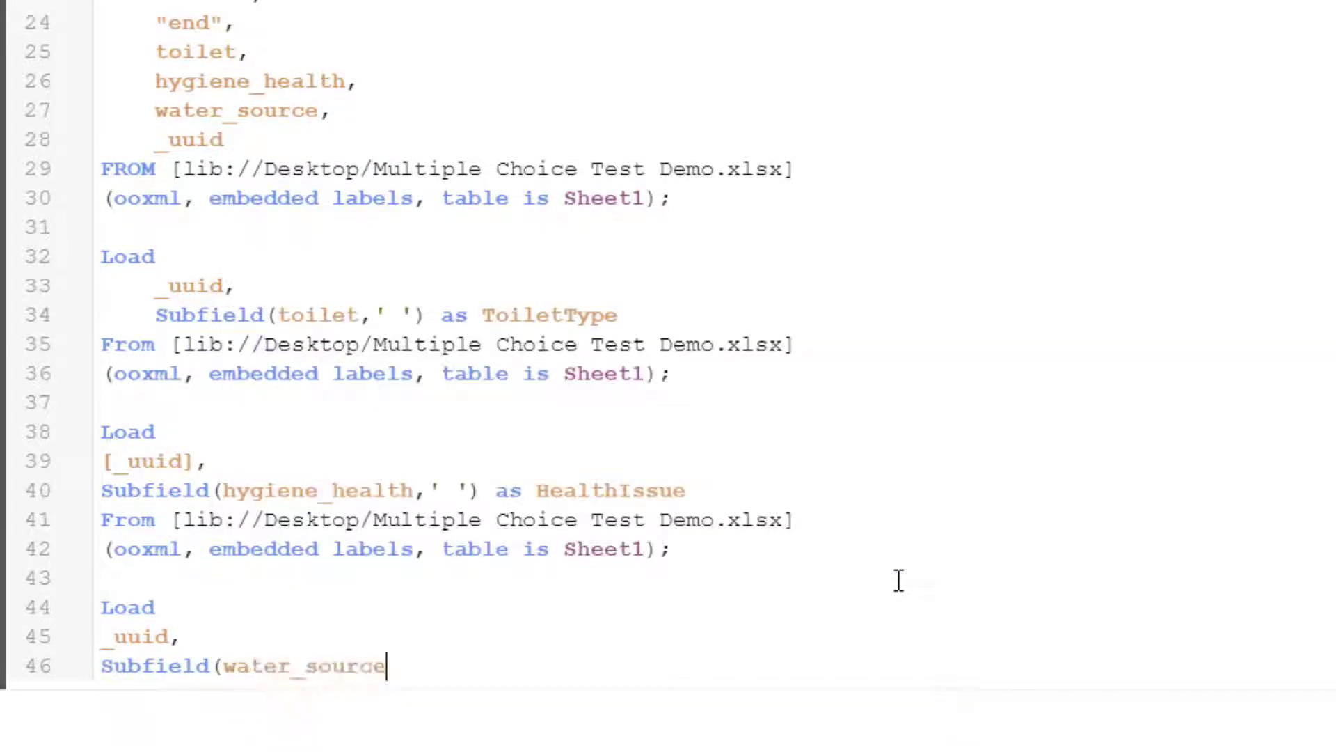
pyautogui.write(",' ') as Wa")
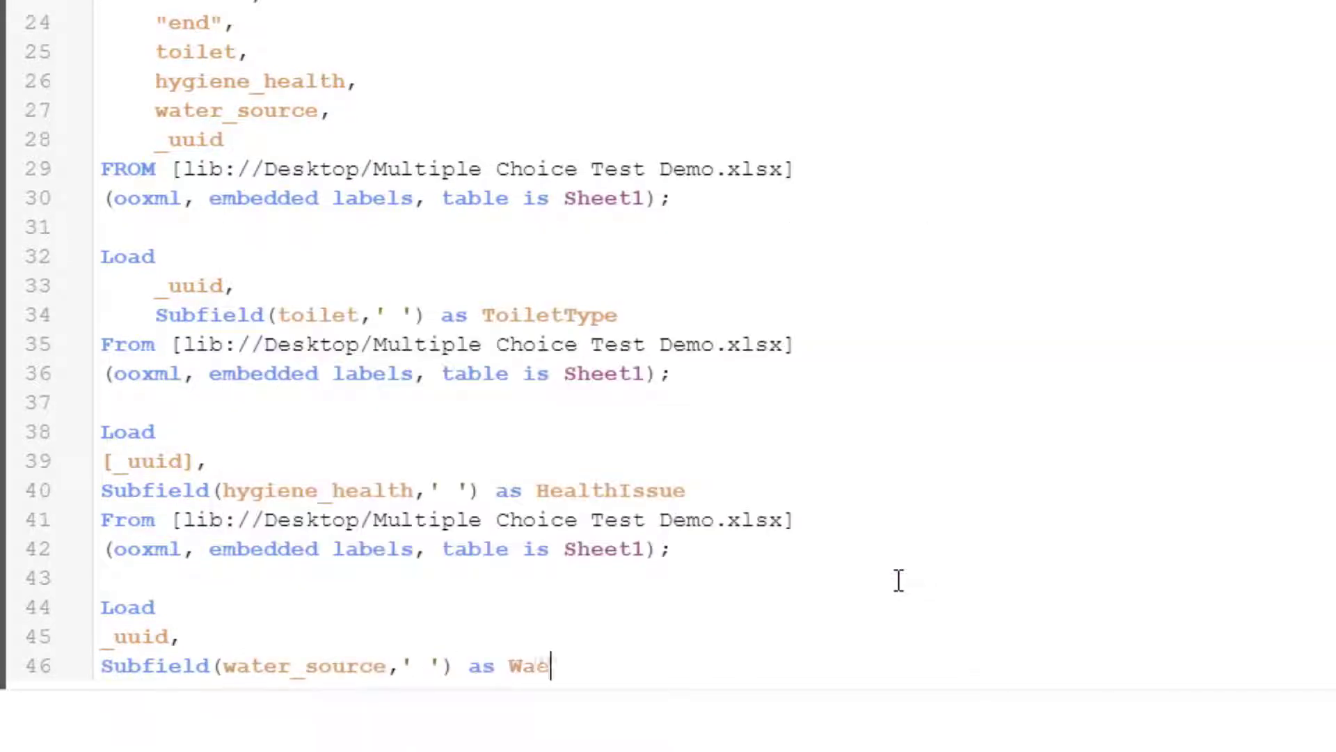
pyautogui.write('terSource')
# Finish the WaterSource Load statement with the same Multiple Choice Test Demo.xlsx source and Sheet1 format specification.
pyautogui.press('Return')
pyautogui.write('From')
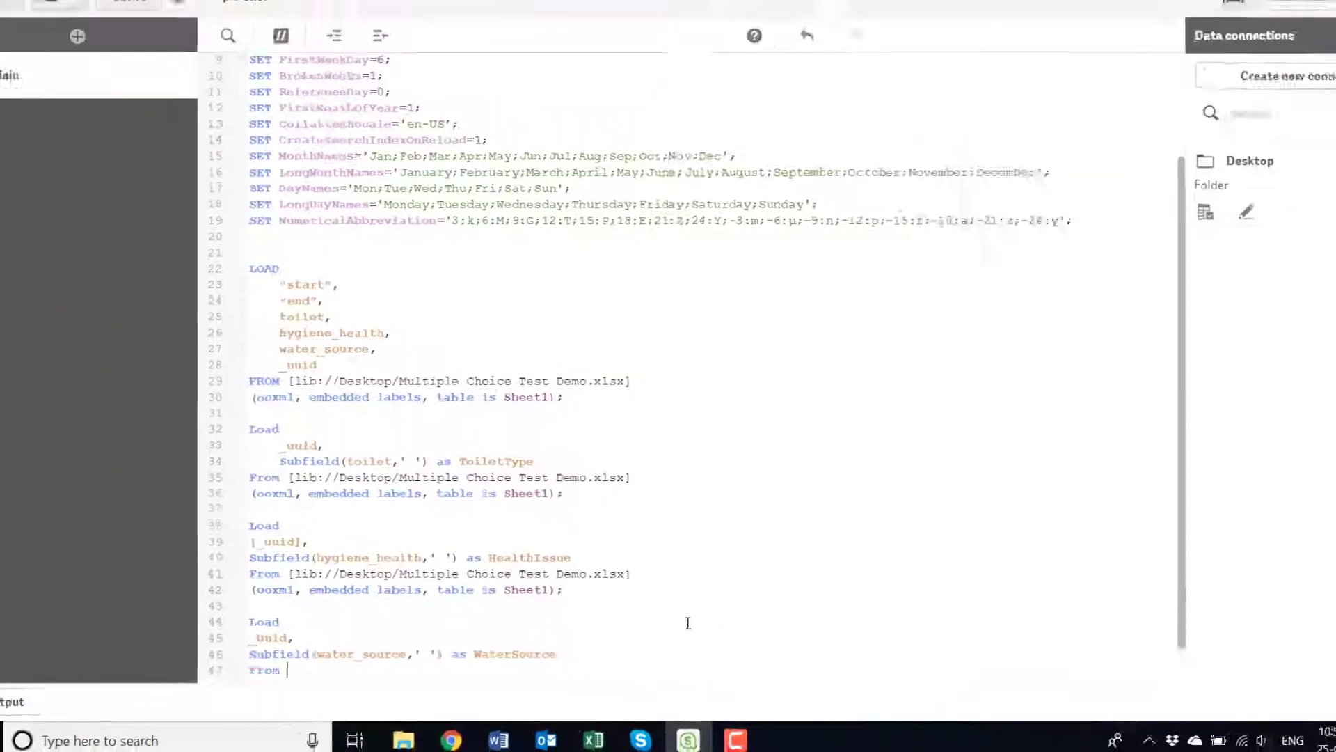
pyautogui.write('[lib://Desktop/Multiple Choice Test Demo.xlsx] (ooxml, embedded labels, table is Sheet1);')
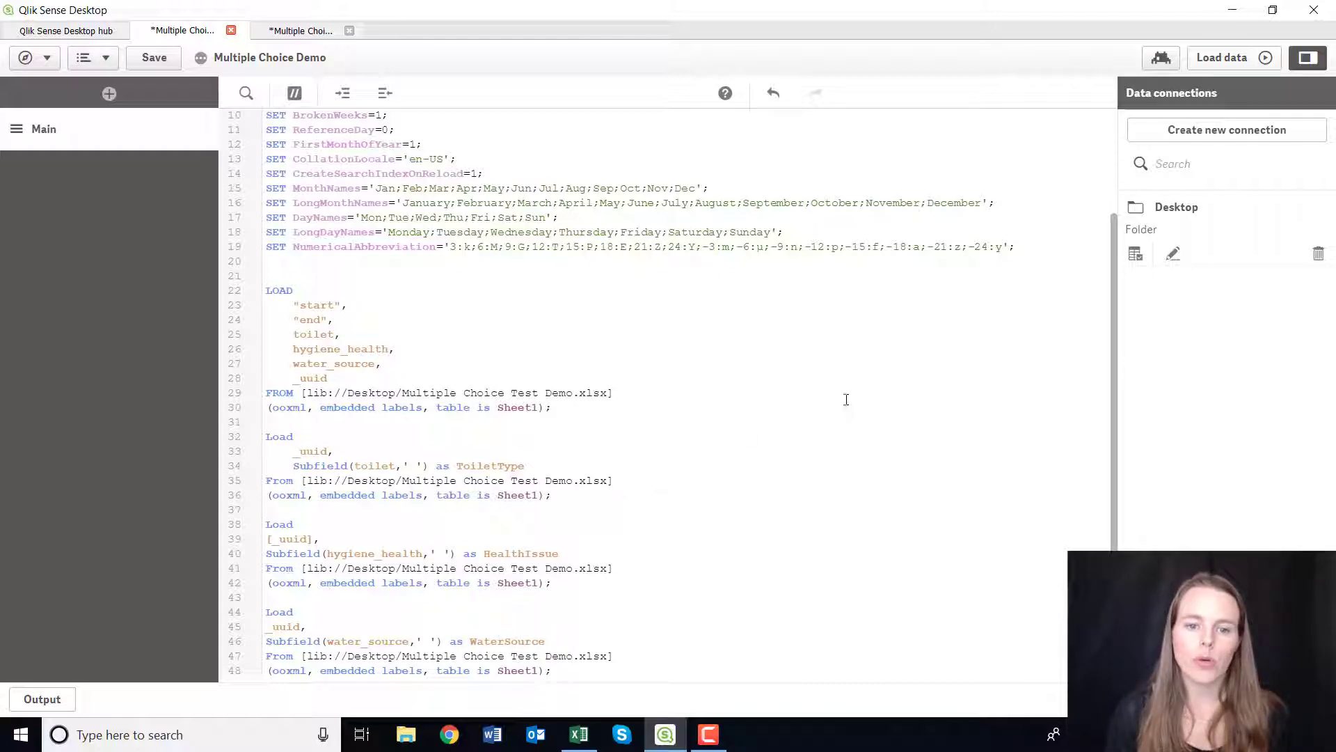
# Load the data with the extended script, dismiss the load progress and go back to the sheet.
pyautogui.click(1228, 59)
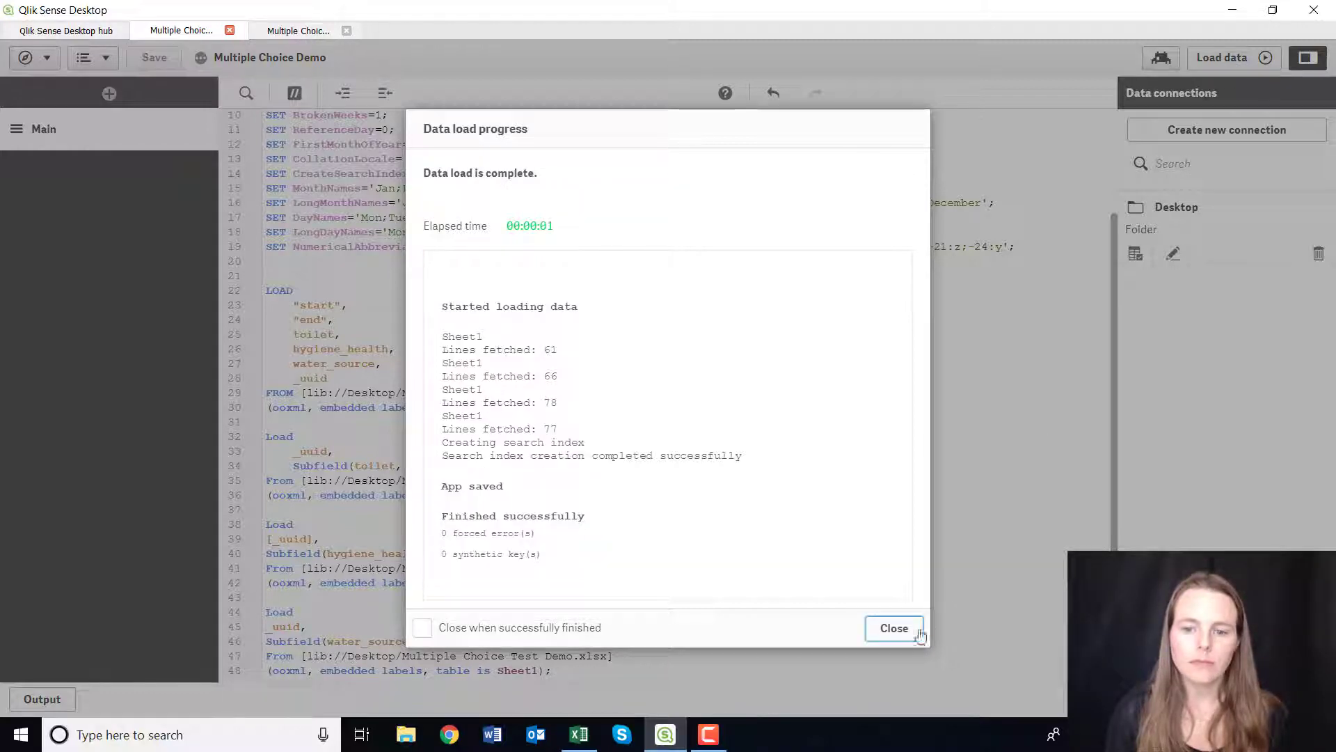
pyautogui.click(894, 628)
pyautogui.click(299, 32)
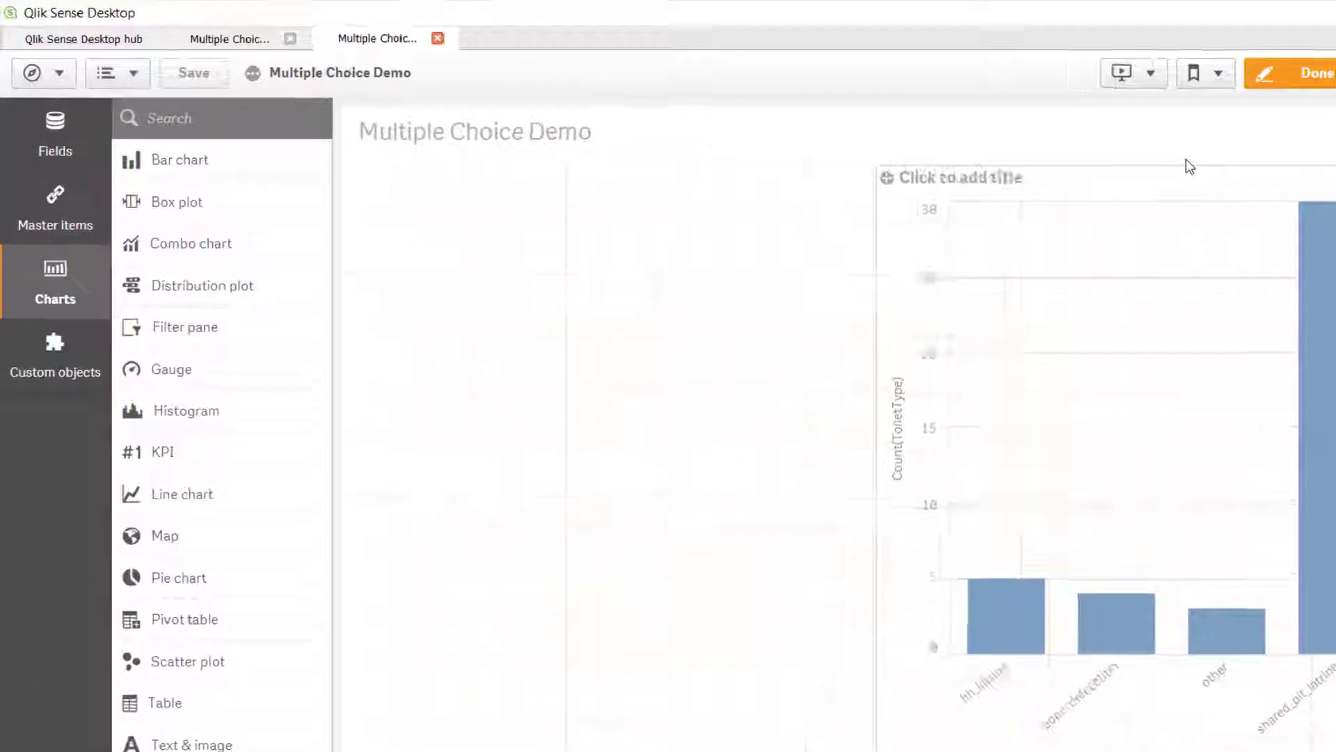
# Place a new bar chart in the upper half of the empty area beside the ToiletType chart.
pyautogui.moveTo(292, 159); pyautogui.dragTo(682, 318)
pyautogui.moveTo(870, 411)
pyautogui.mouseDown()
pyautogui.moveTo(833, 568)
pyautogui.moveTo(862, 394)
pyautogui.moveTo(859, 407)
pyautogui.mouseUp()
pyautogui.click(860, 456)
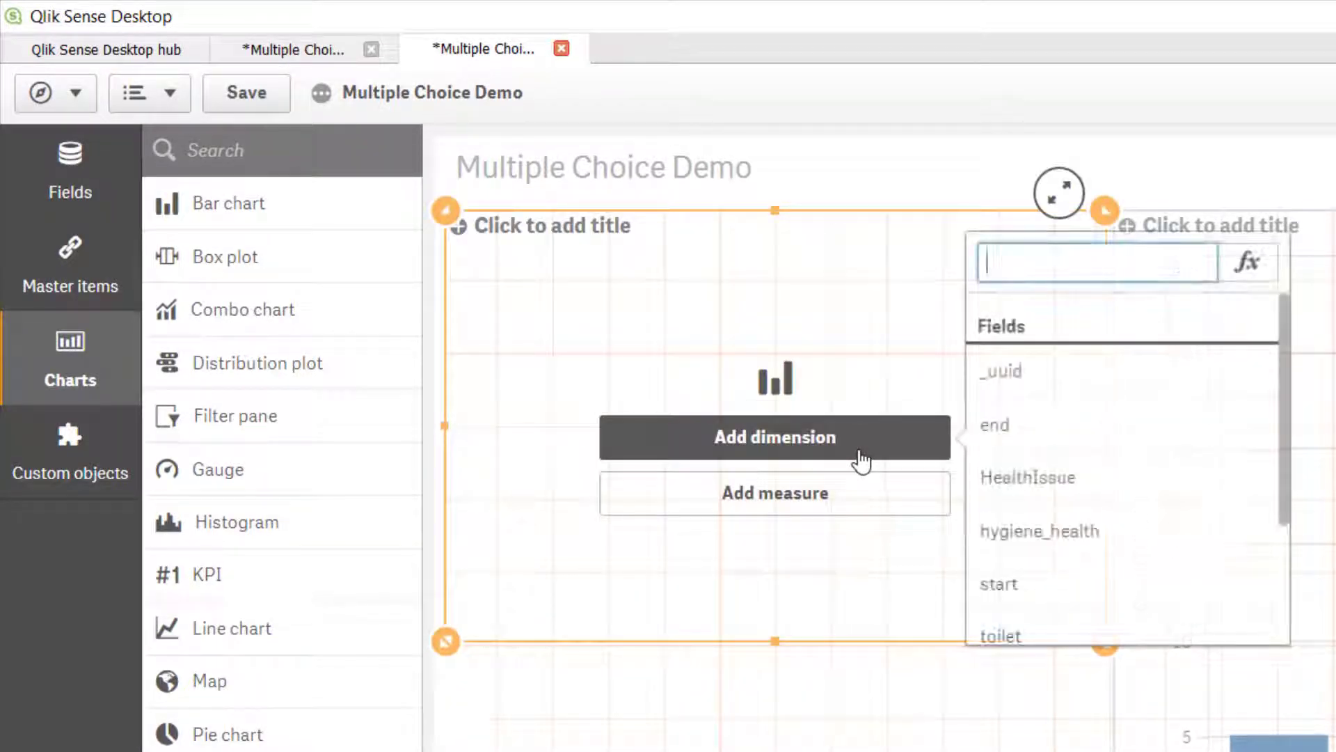
pyautogui.click(1032, 531)
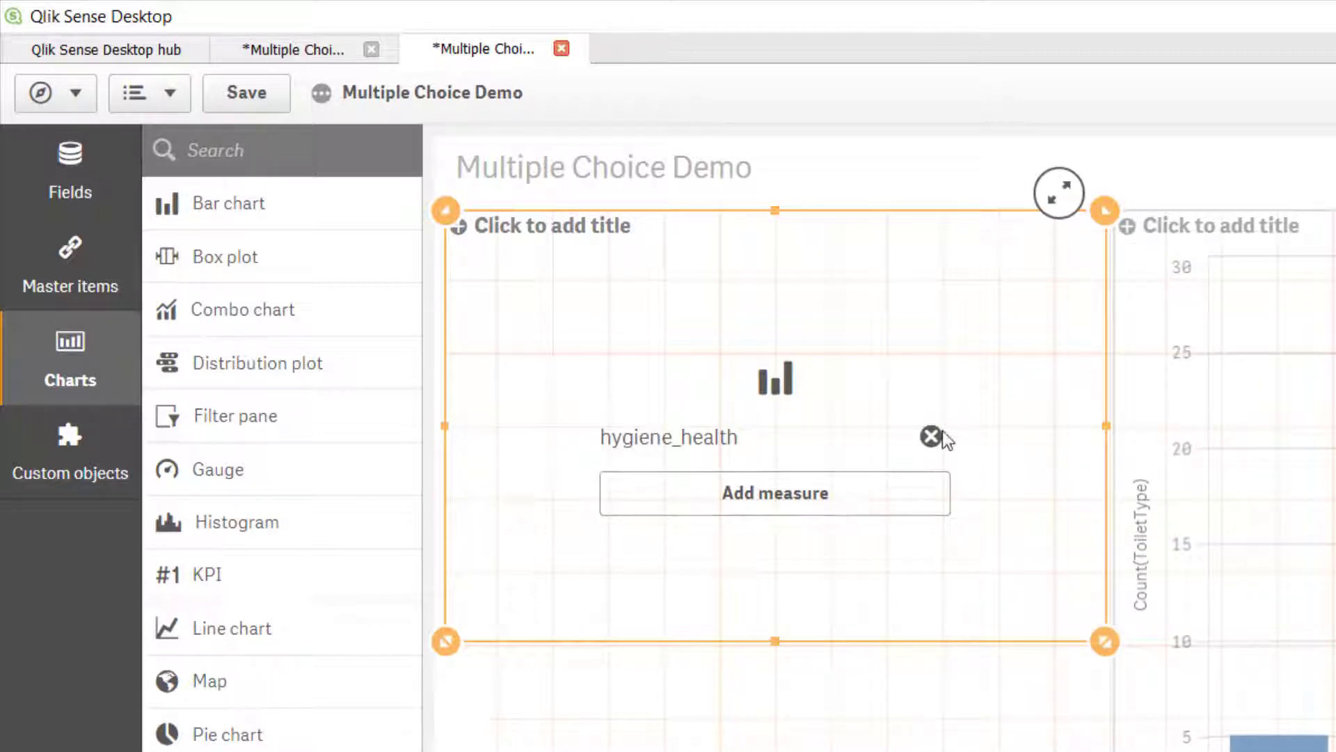
pyautogui.click(930, 438)
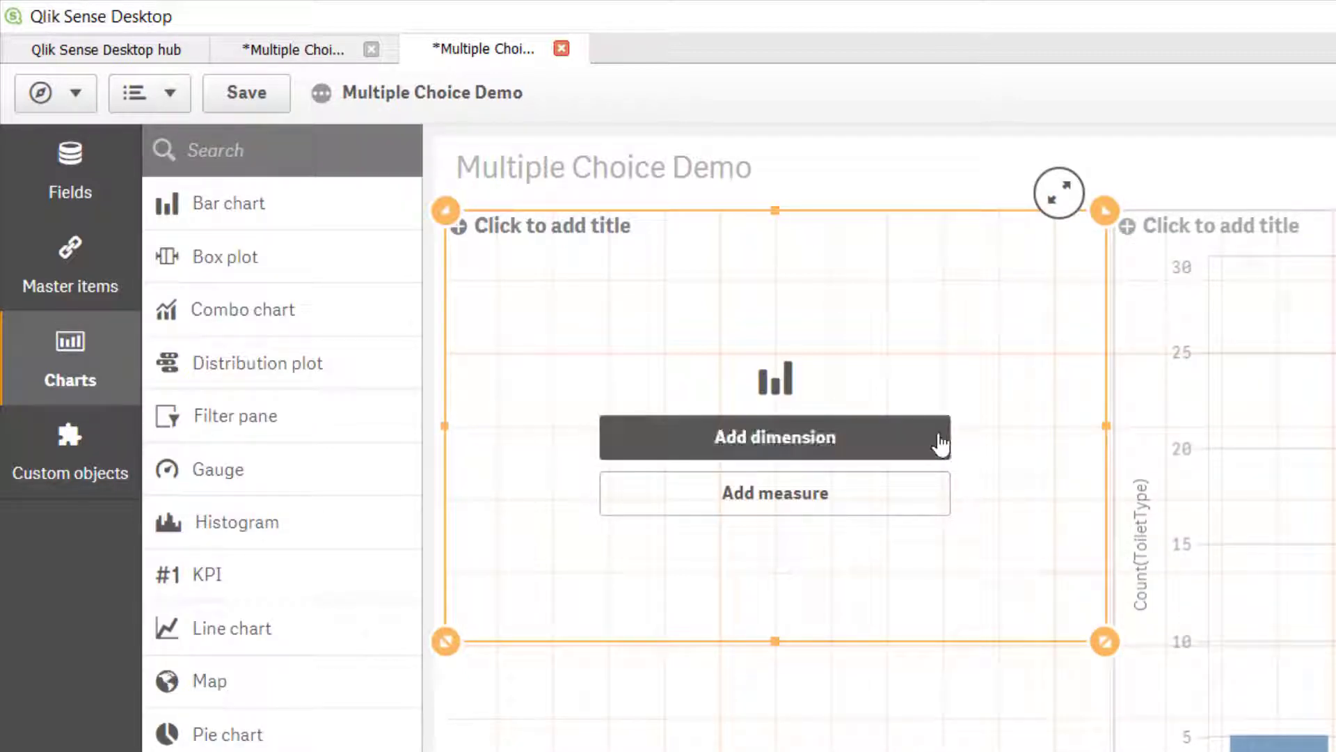
# Give the new bar chart HealthIssue as its dimension and Count(HealthIssue) as its measure.
pyautogui.click(915, 451)
pyautogui.click(1076, 478)
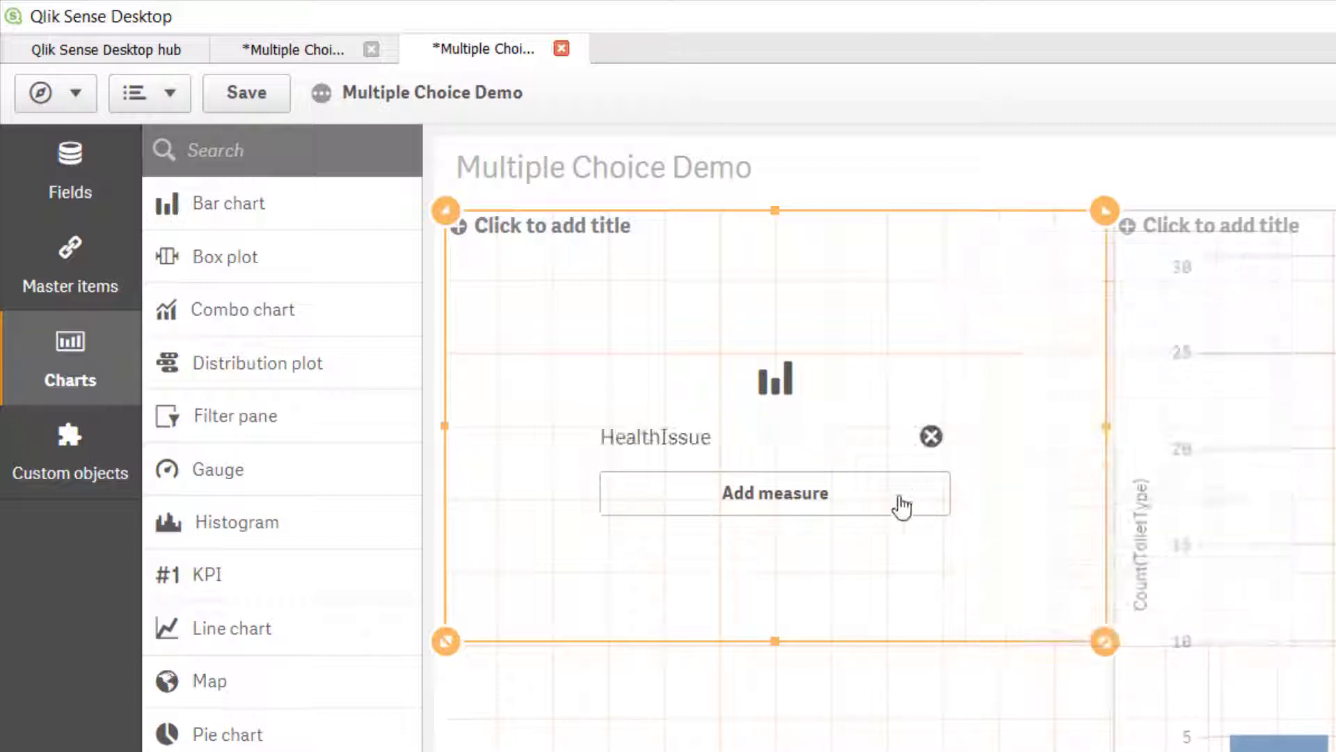
pyautogui.click(862, 501)
pyautogui.click(1065, 536)
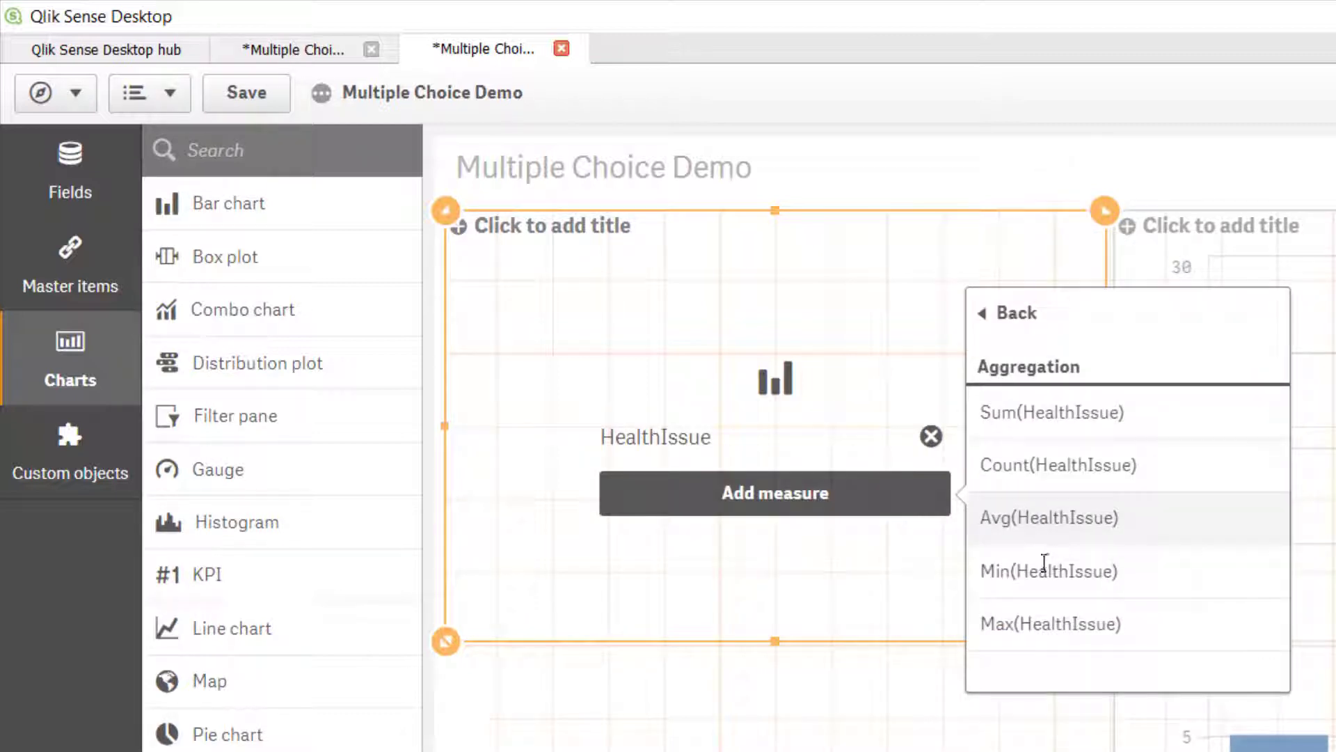
pyautogui.click(1034, 463)
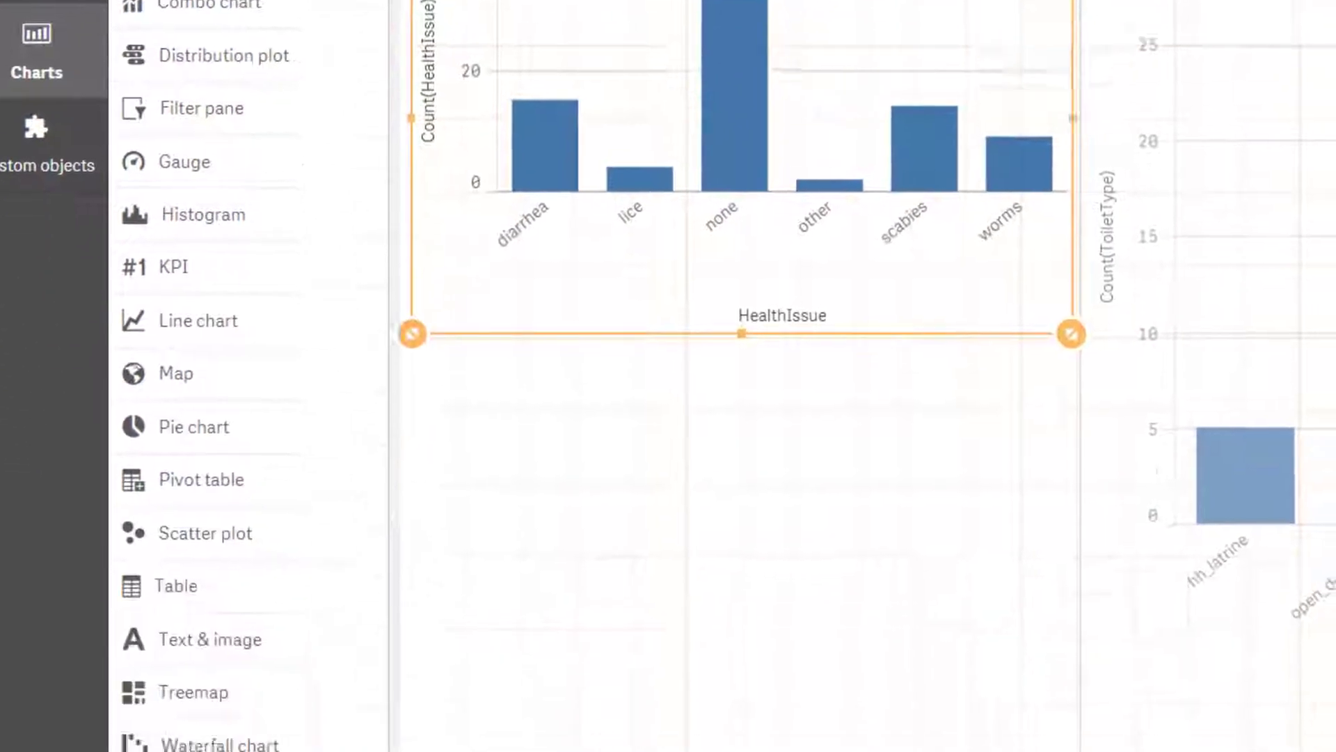
# Add a bar chart below the HealthIssue chart with WaterSource as its dimension and Count(WaterSource) as its measure.
pyautogui.moveTo(240, 203); pyautogui.dragTo(765, 501)
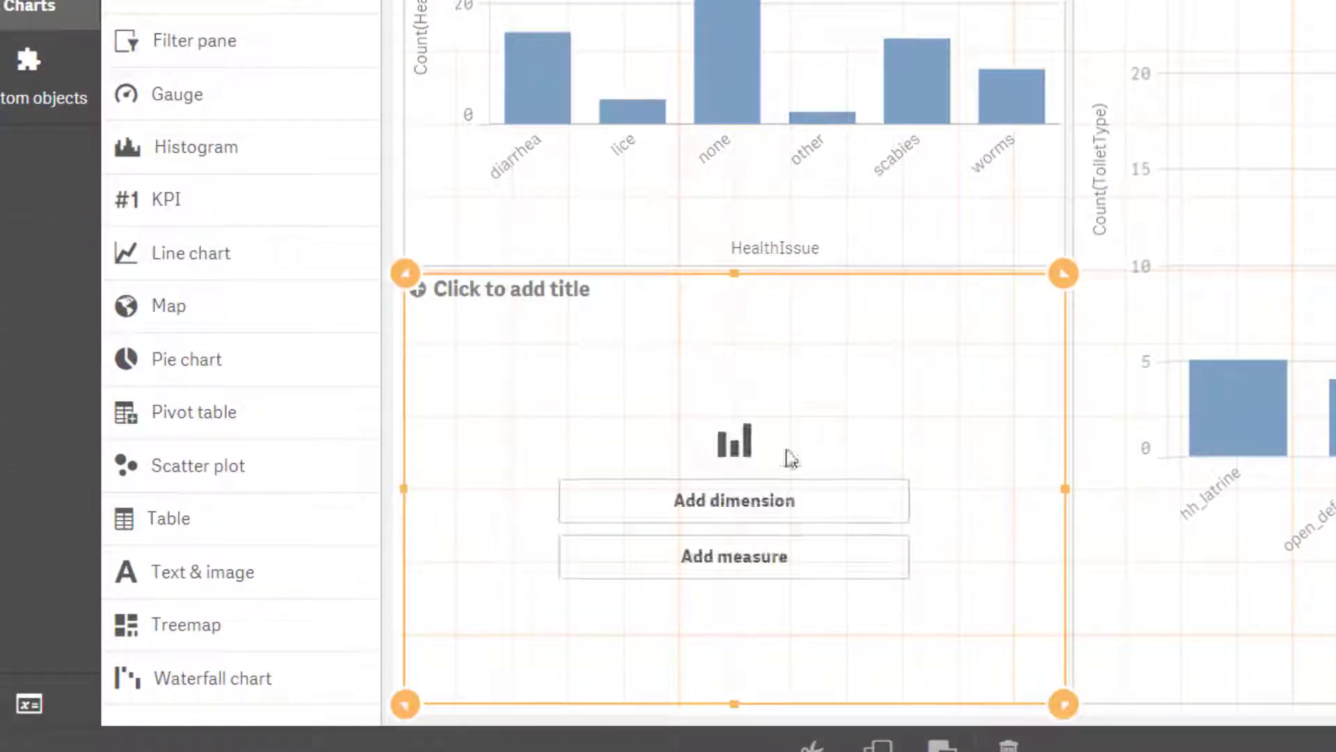
pyautogui.click(800, 500)
pyautogui.scroll(-3, 1054, 487)
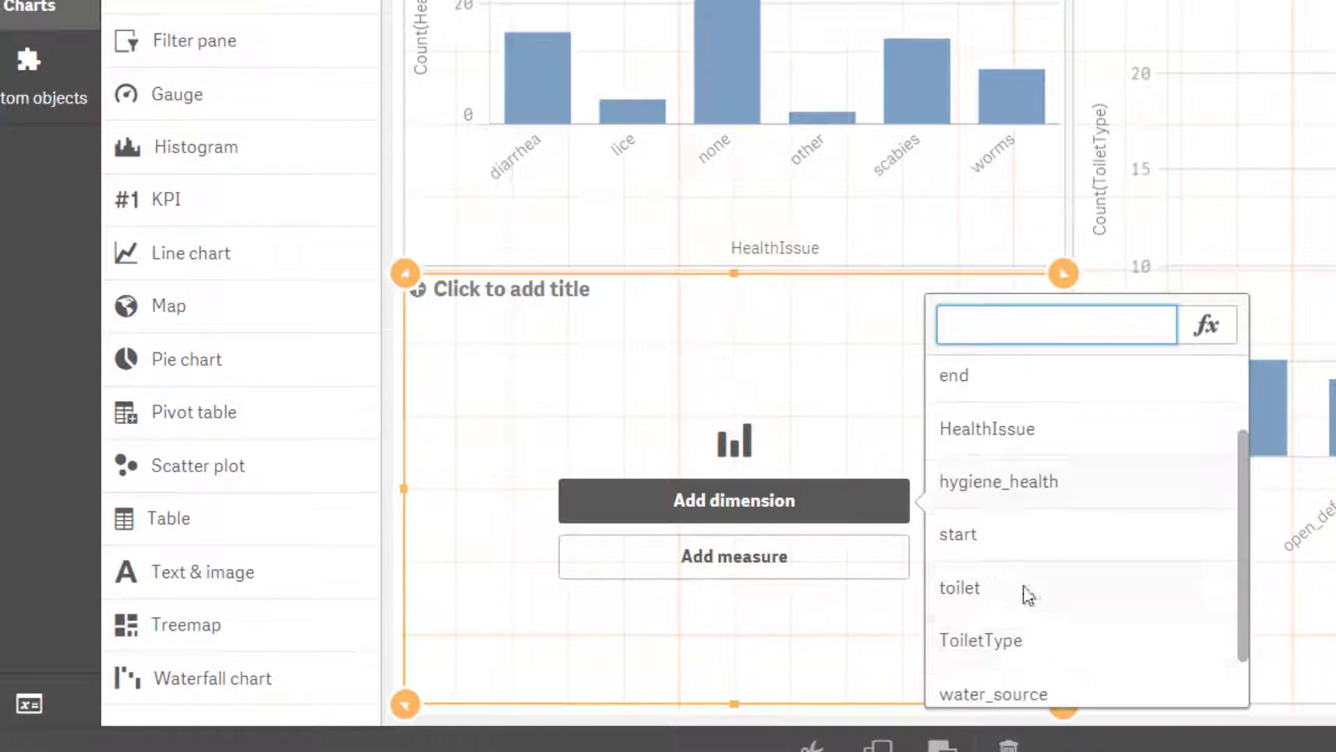
pyautogui.click(1050, 678)
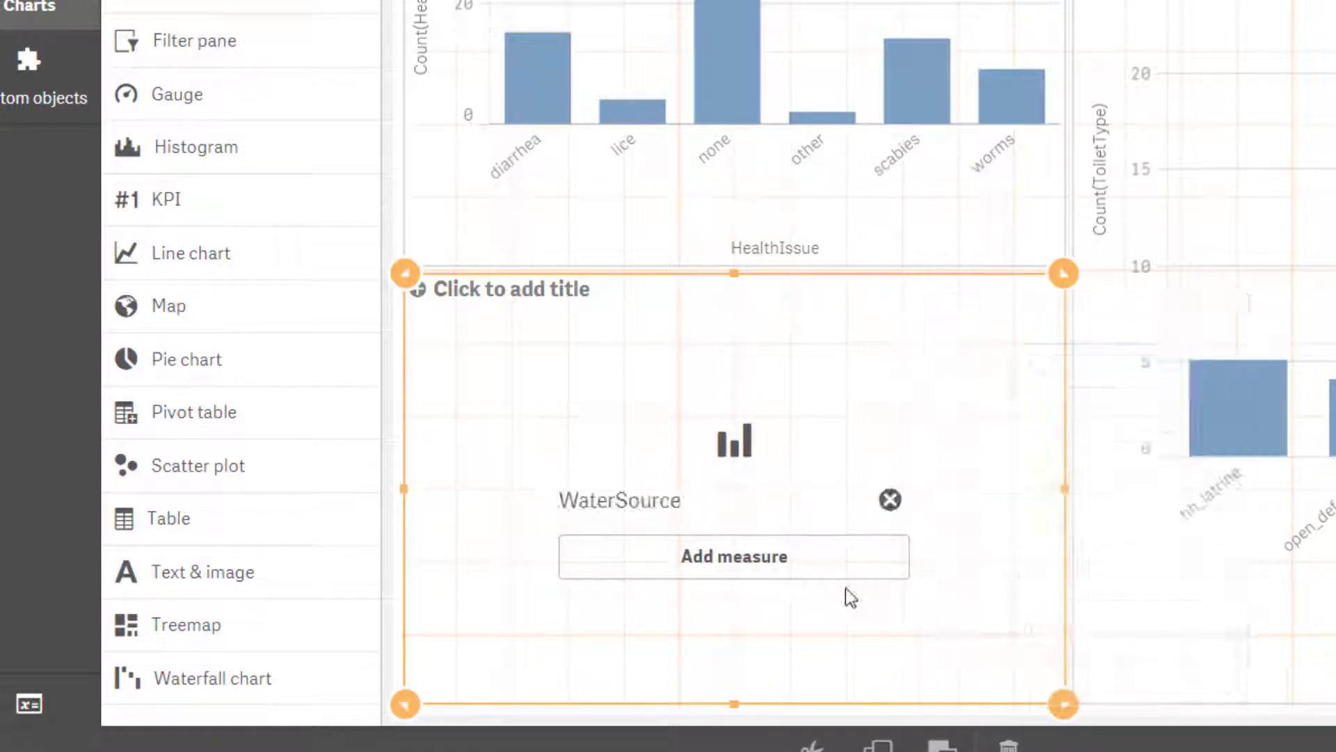
pyautogui.click(750, 557)
pyautogui.scroll(-3, 1137, 673)
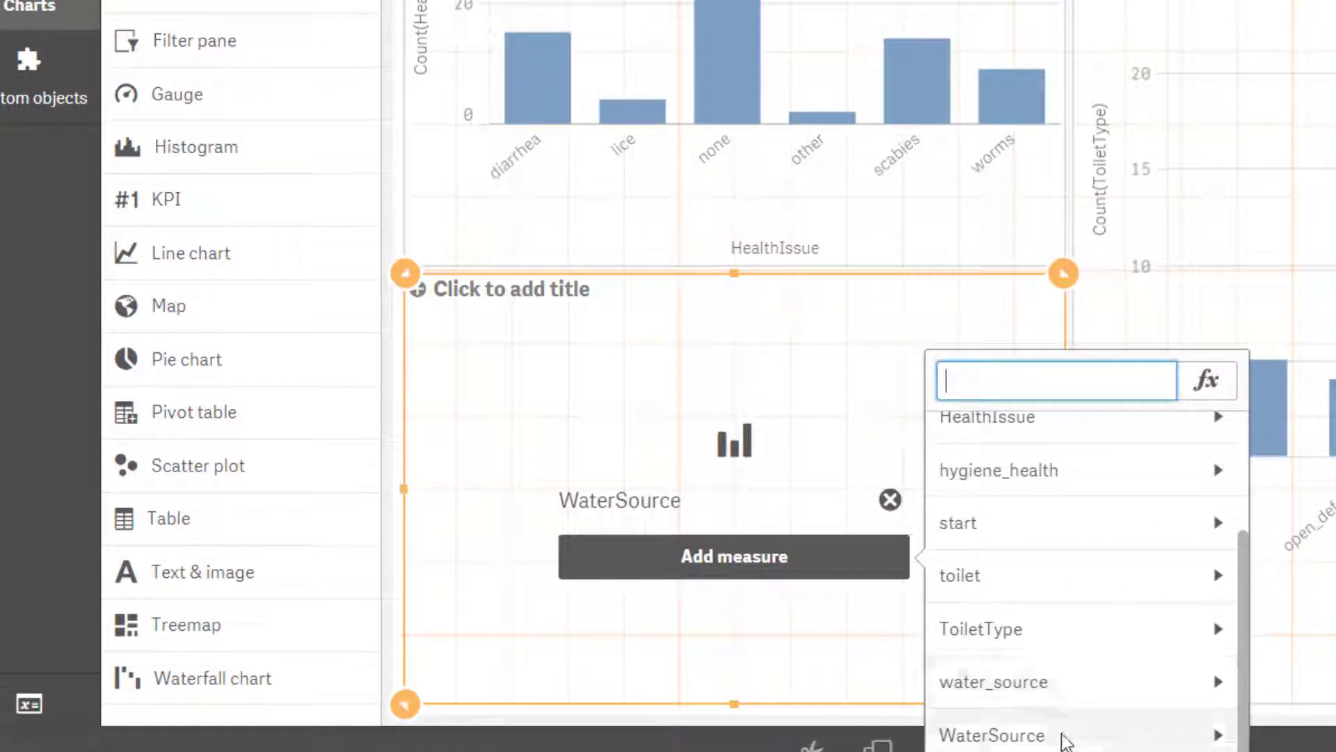
pyautogui.click(1065, 736)
pyautogui.click(1044, 526)
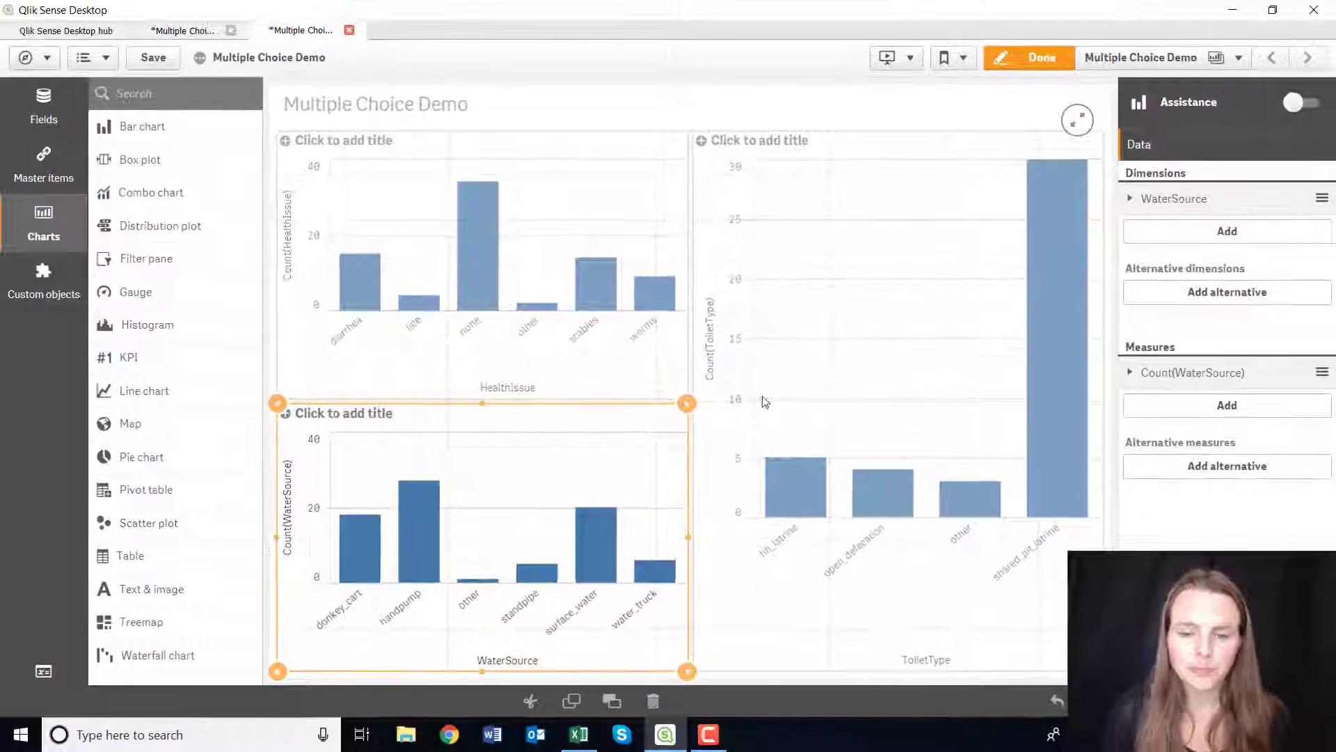
# Shrink the ToiletType chart to the lower half of the sheet and narrow it from its WaterSource side.
pyautogui.click(842, 355)
pyautogui.moveTo(898, 132); pyautogui.dragTo(948, 394)
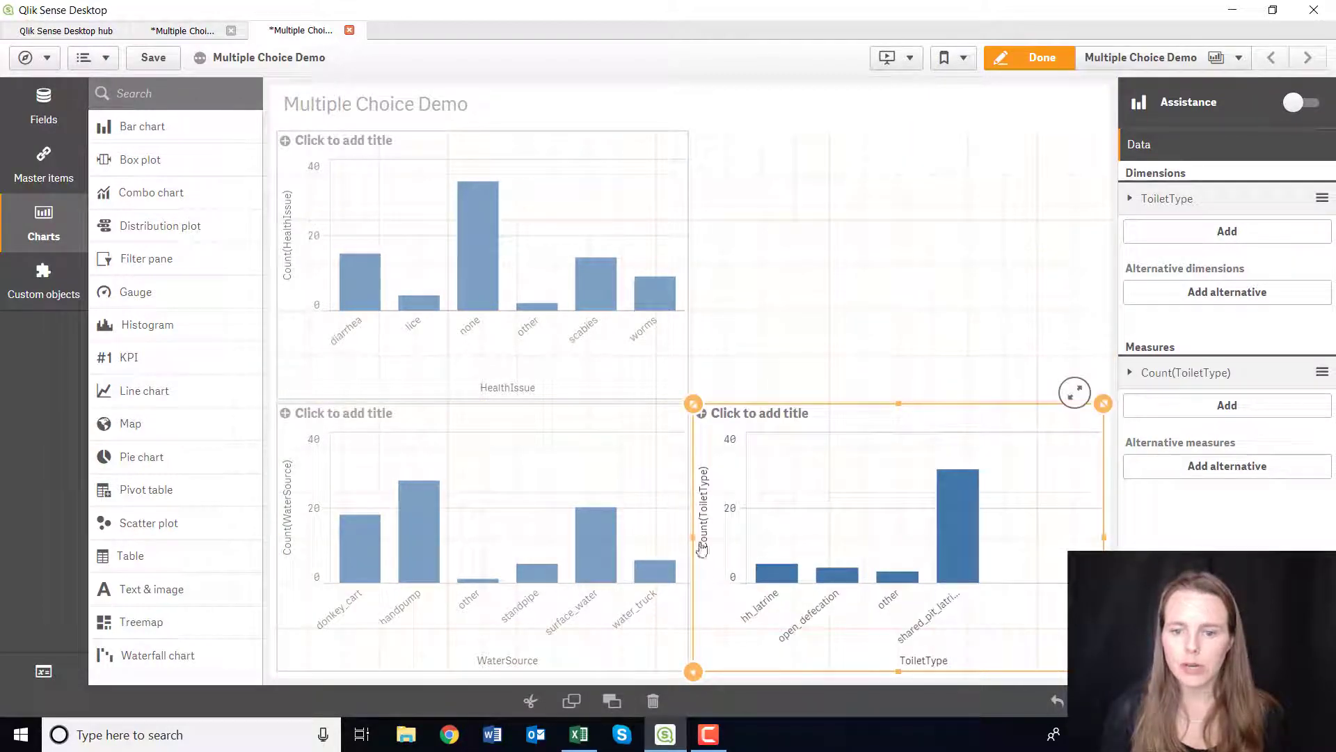
pyautogui.moveTo(694, 555); pyautogui.dragTo(800, 557)
# Fit the WaterSource and HealthIssue charts beside the ToiletType chart so that all three form one lower row.
pyautogui.click(598, 523)
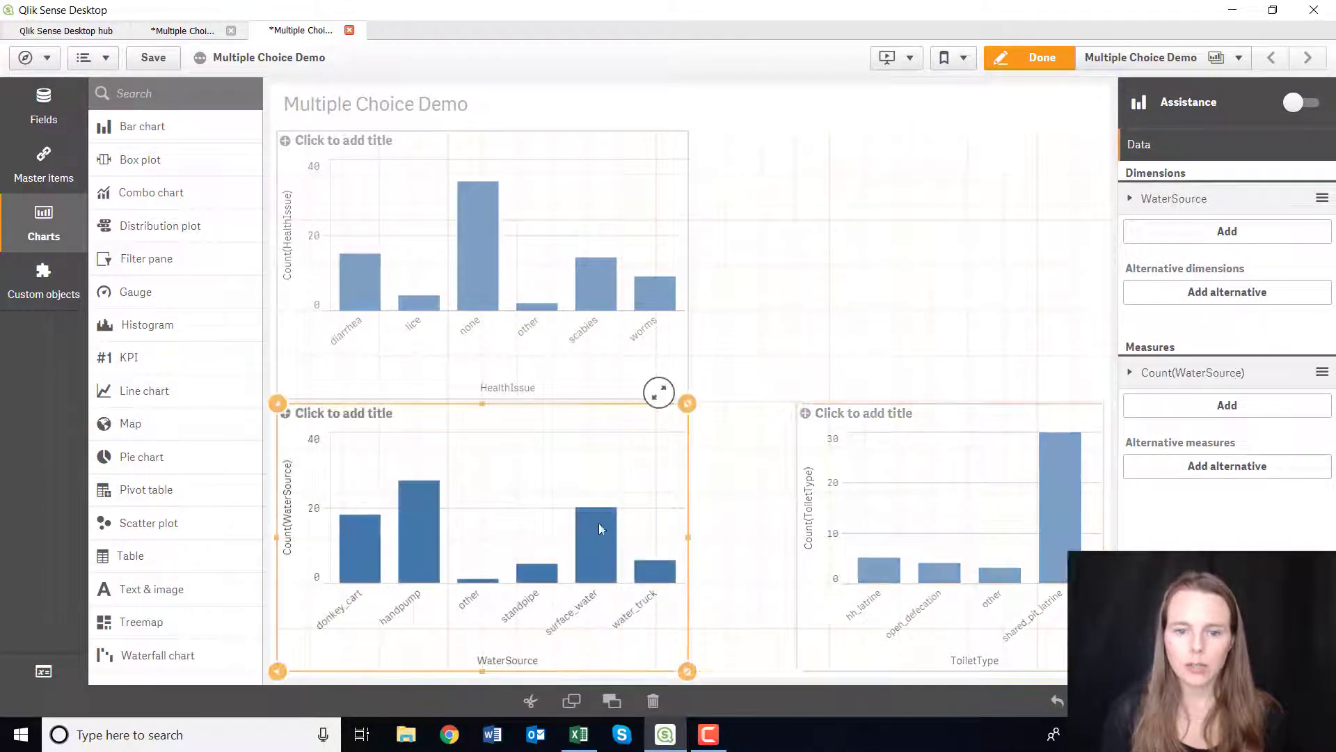
pyautogui.moveTo(599, 523); pyautogui.dragTo(513, 537)
pyautogui.moveTo(367, 577); pyautogui.dragTo(373, 575)
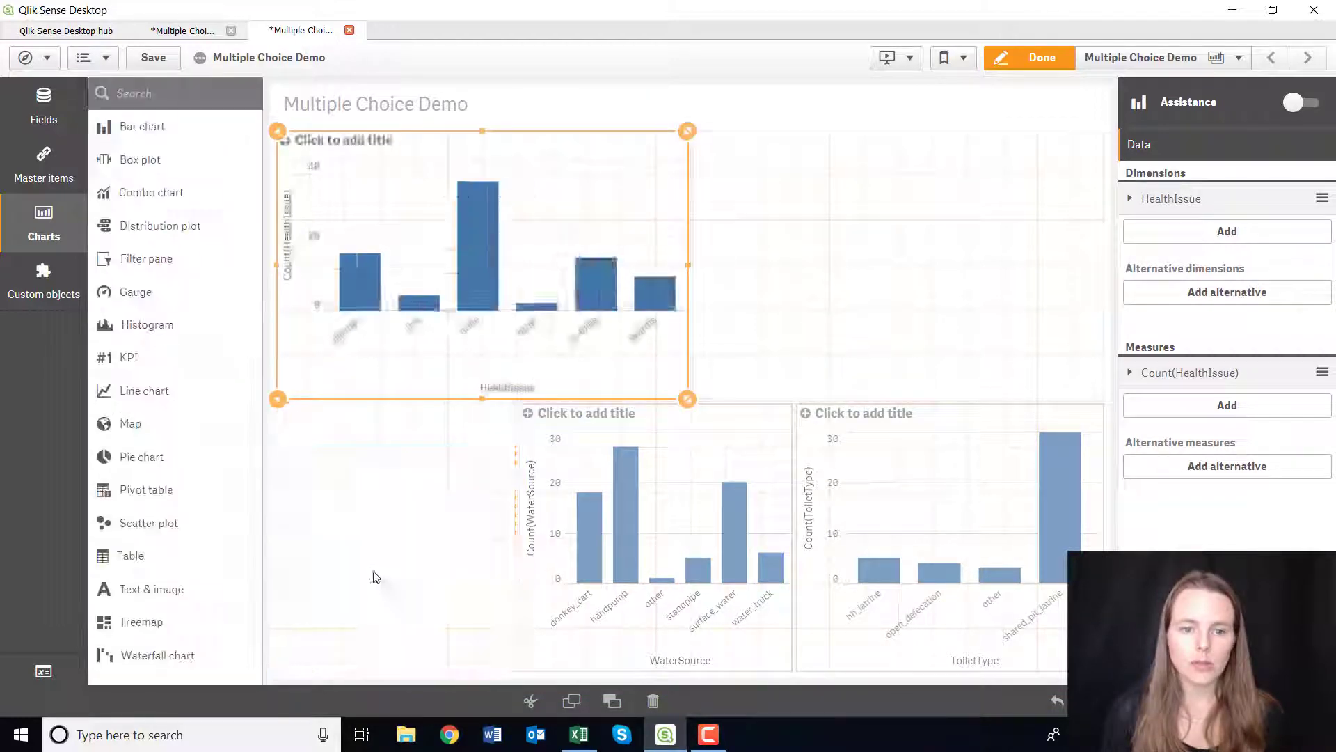
pyautogui.click(583, 549)
pyautogui.click(807, 549)
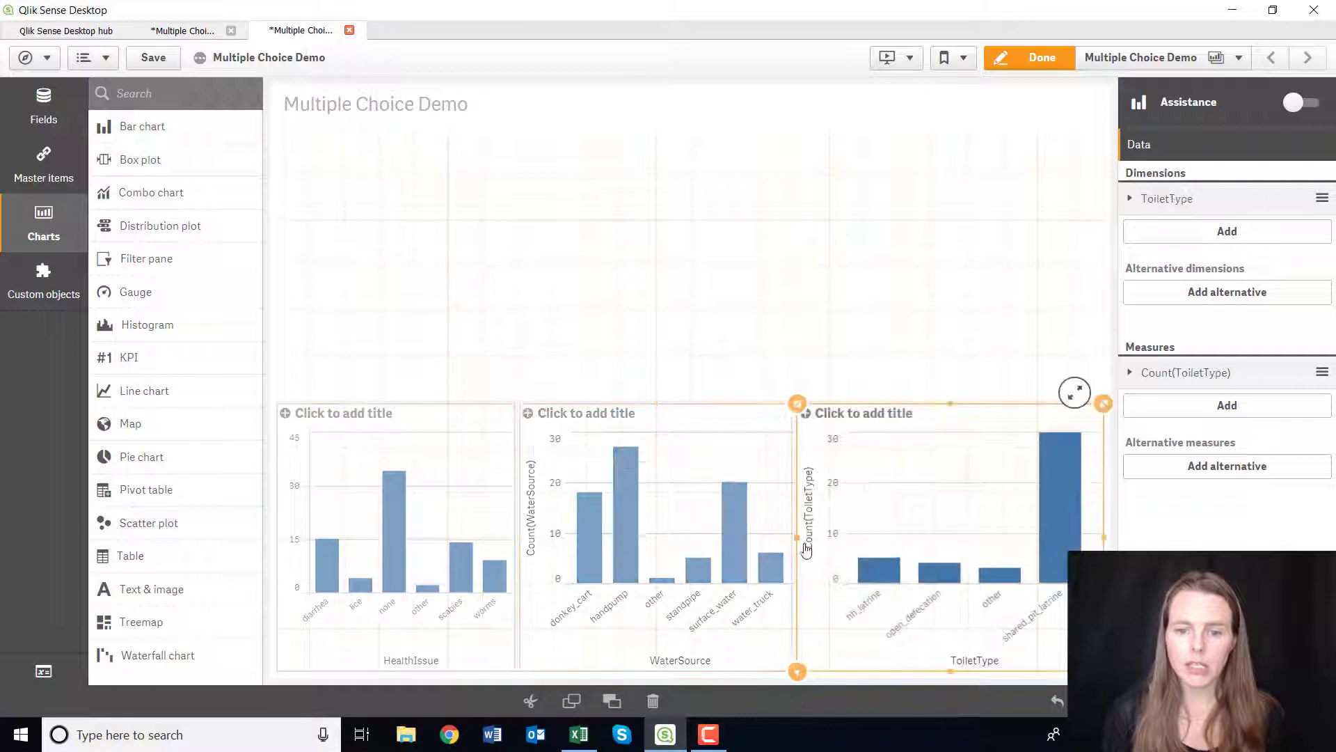
# Adjust the borders between the HealthIssue, WaterSource and ToiletType charts so that all three share the row in equal widths.
pyautogui.moveTo(800, 544); pyautogui.dragTo(828, 542)
pyautogui.click(766, 537)
pyautogui.moveTo(521, 537); pyautogui.dragTo(549, 544)
pyautogui.click(504, 533)
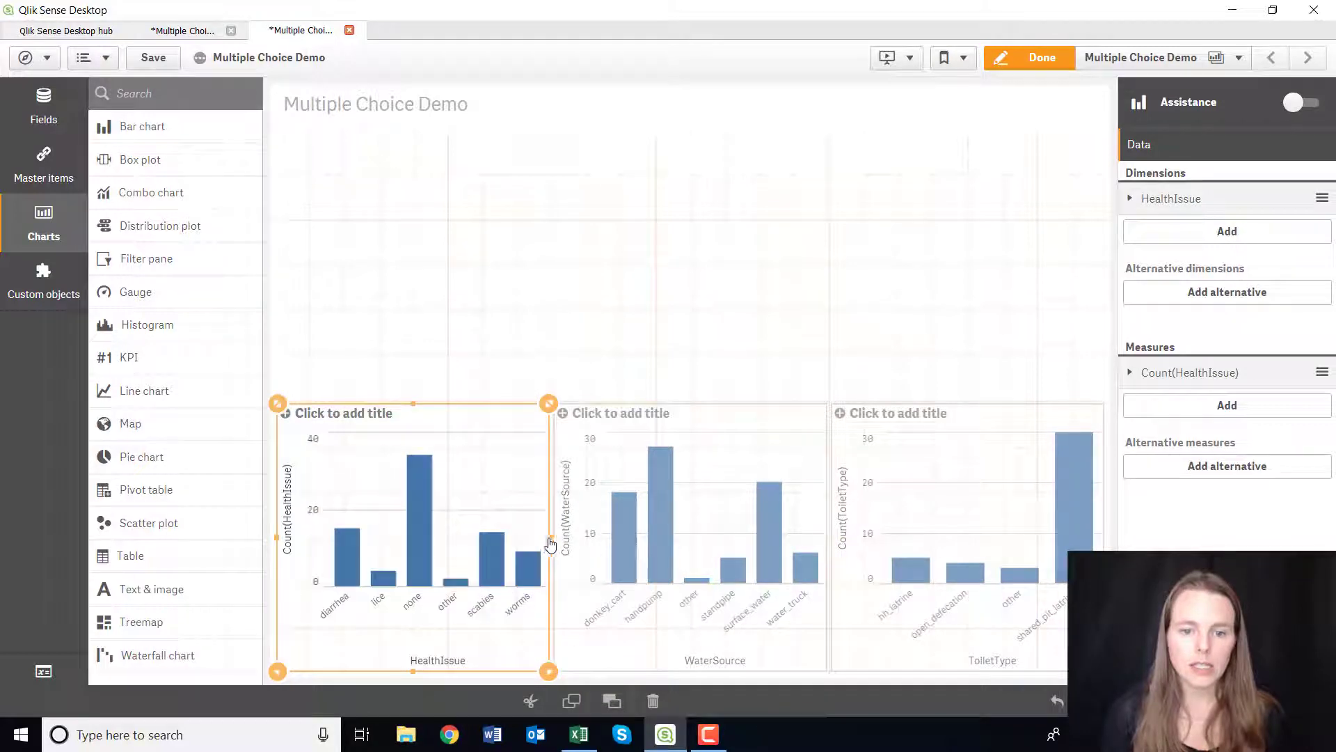
pyautogui.click(584, 378)
# Title the three charts Health Issue, Water Source and Toilet Type to match their dimensions, and finish editing the sheet.
pyautogui.click(377, 415)
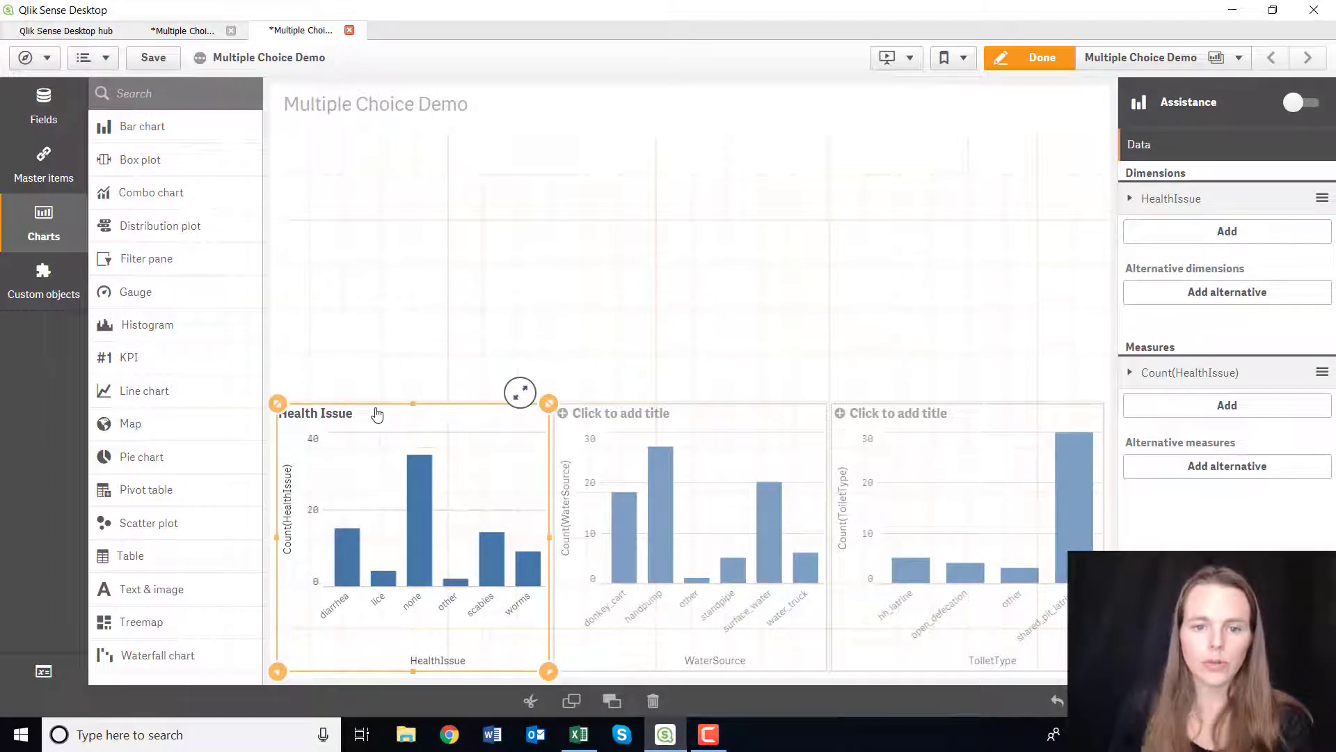
pyautogui.click(675, 418)
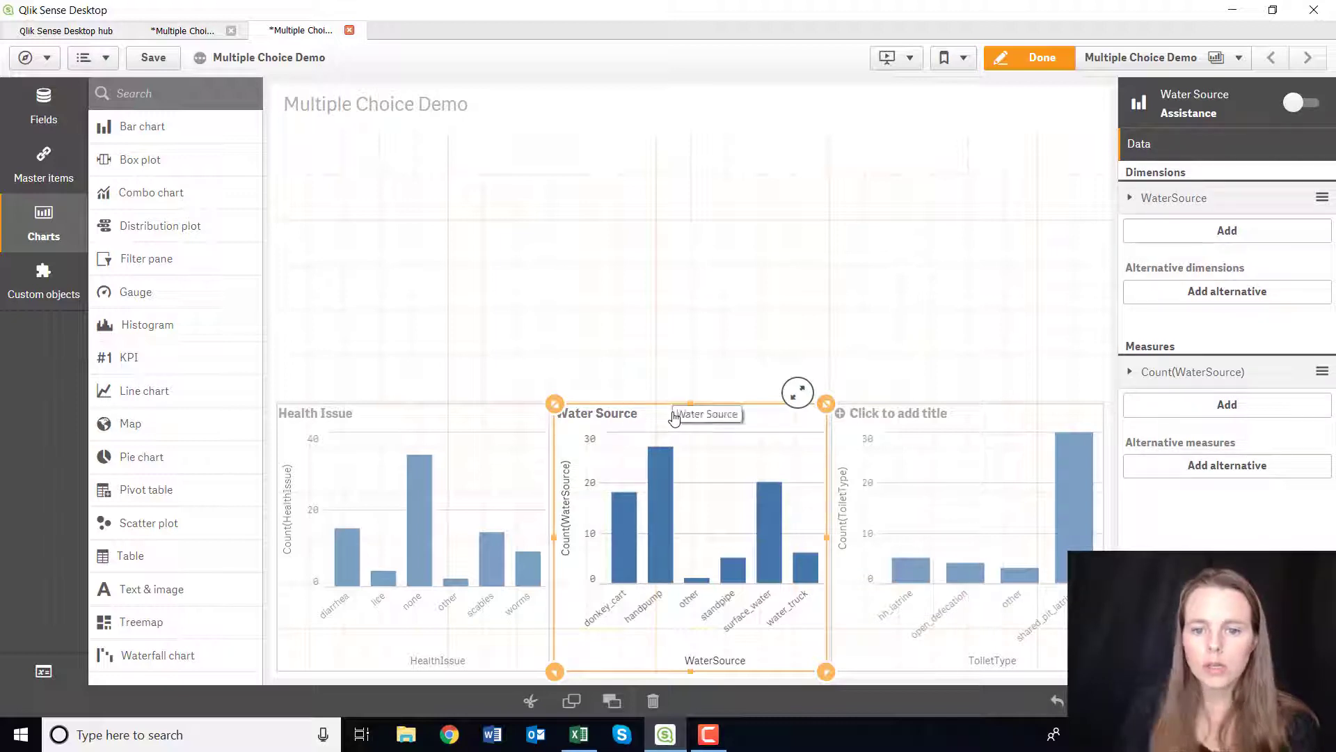
pyautogui.click(917, 440)
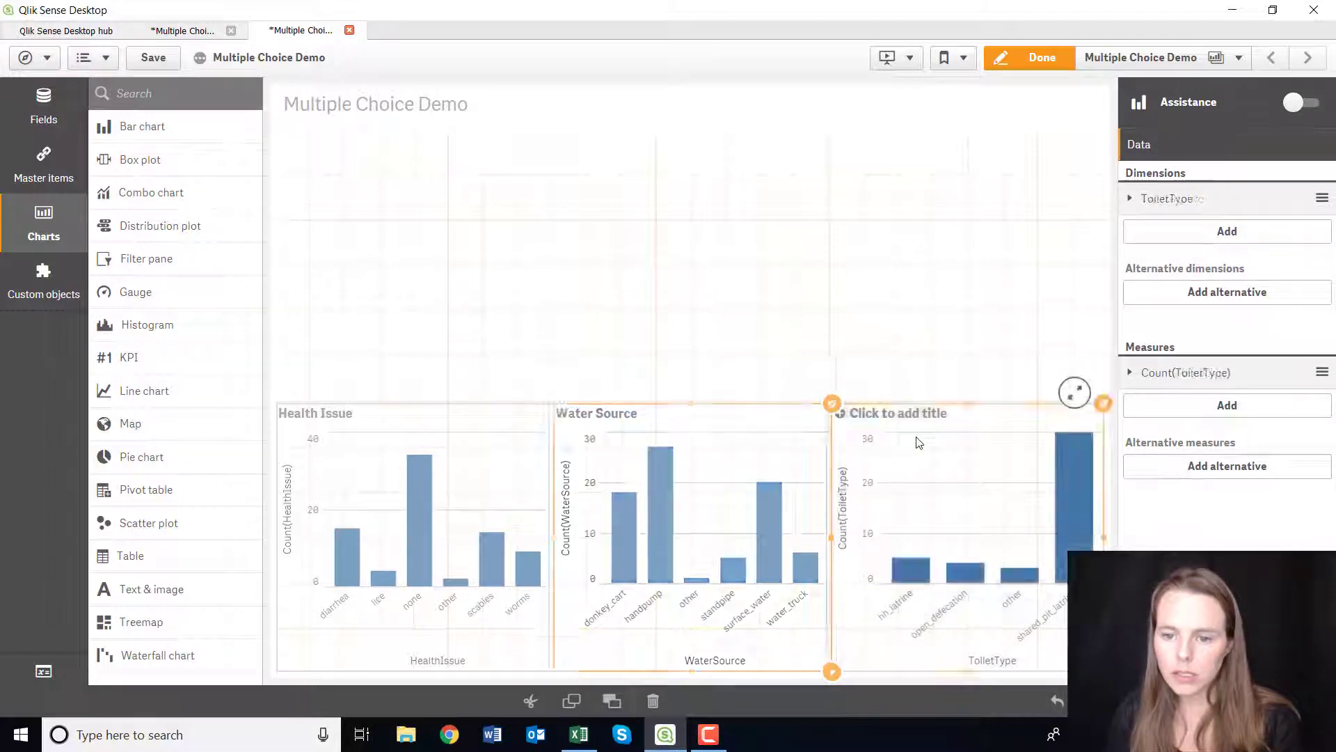
pyautogui.click(918, 417)
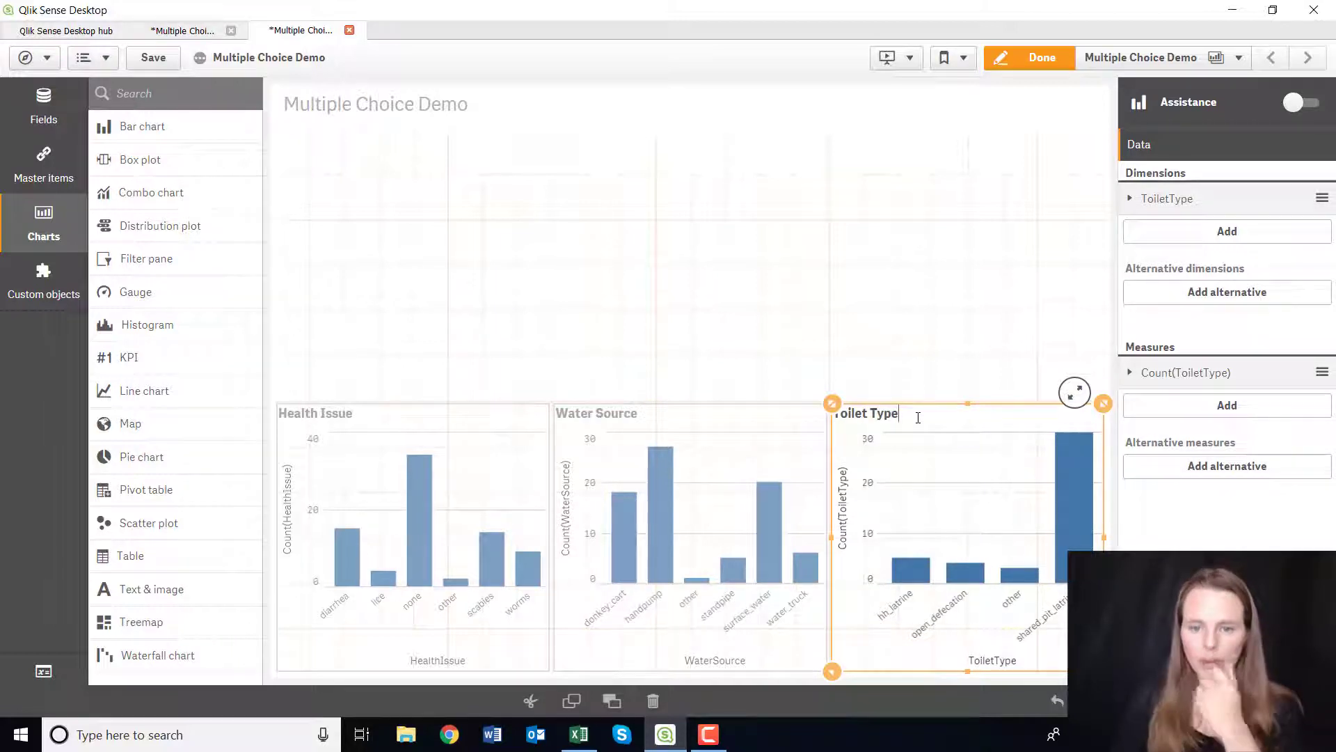
pyautogui.click(1051, 64)
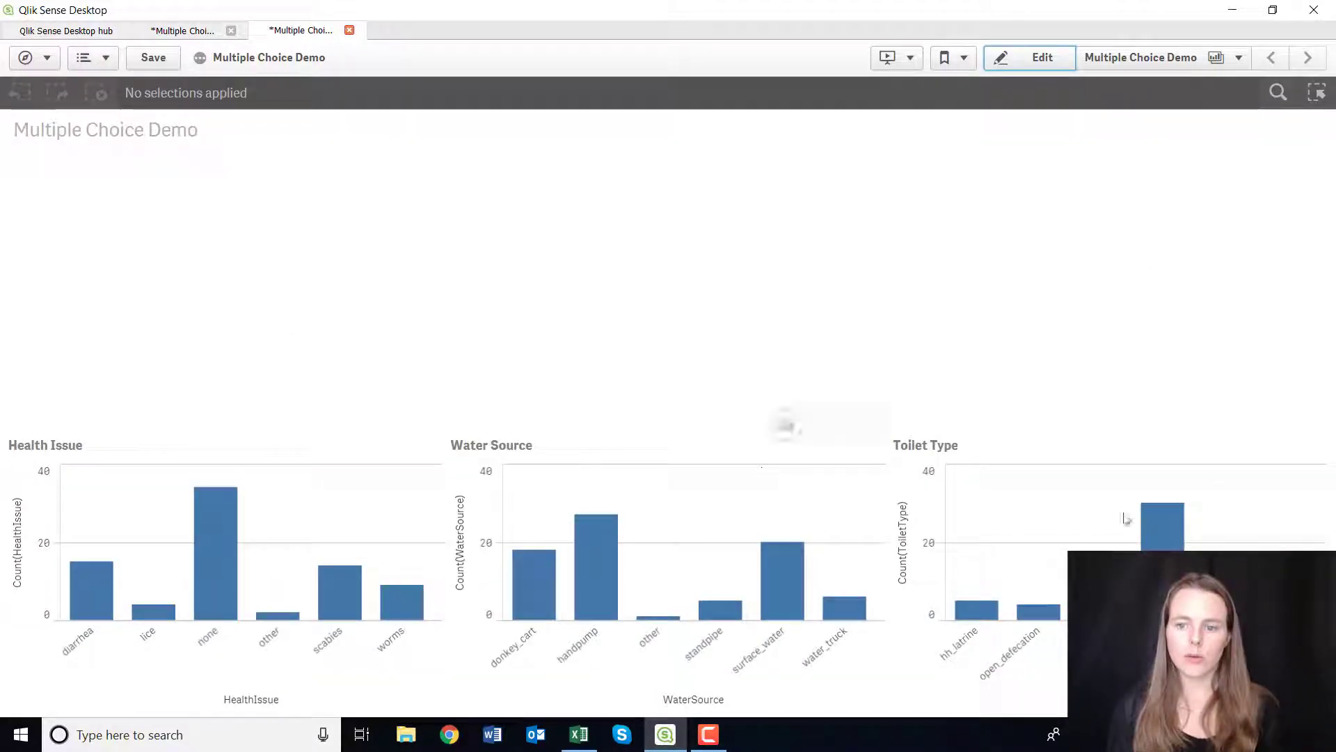